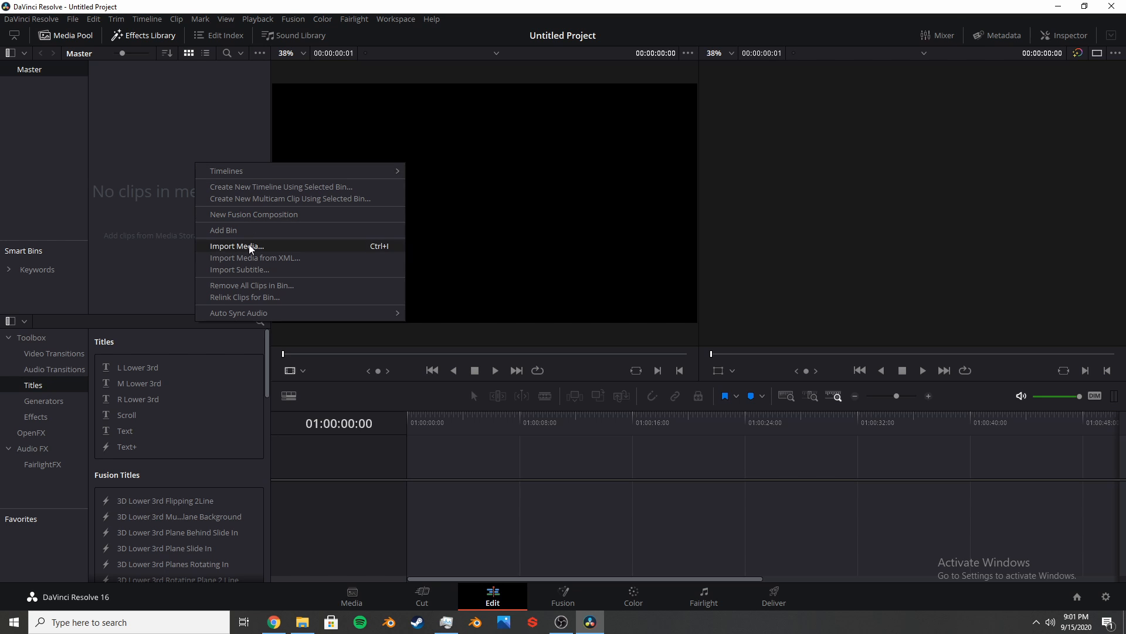
Import Bomb - 37974.mp4 from the Downloads folder and change the project frame rate to match the clip.
left_click(250, 247)
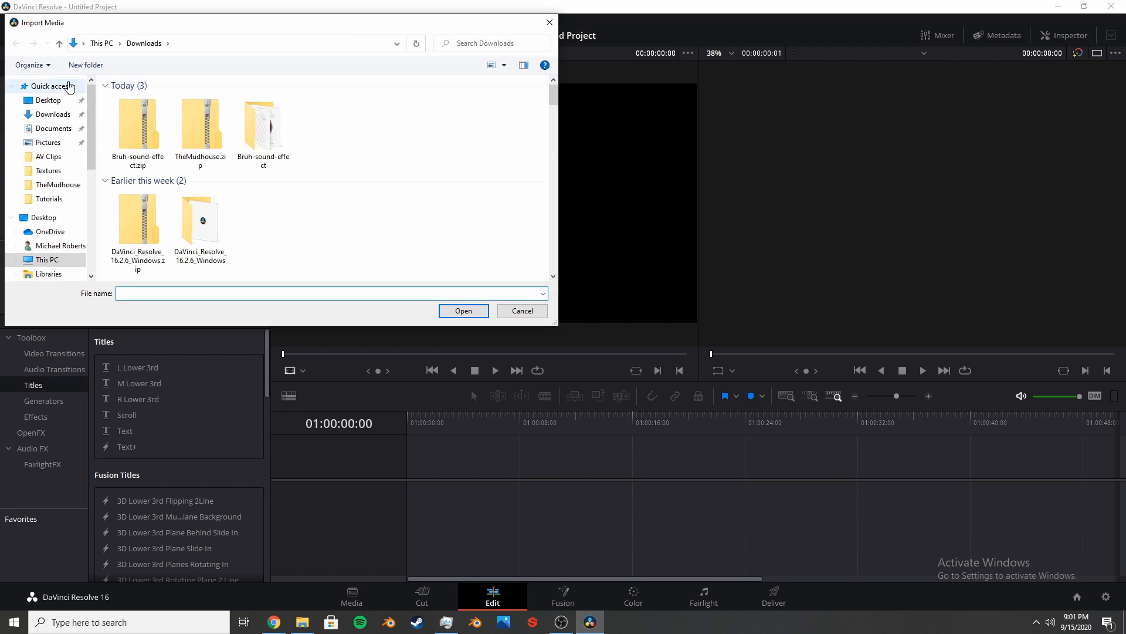
scroll(206, 193, "down", 5)
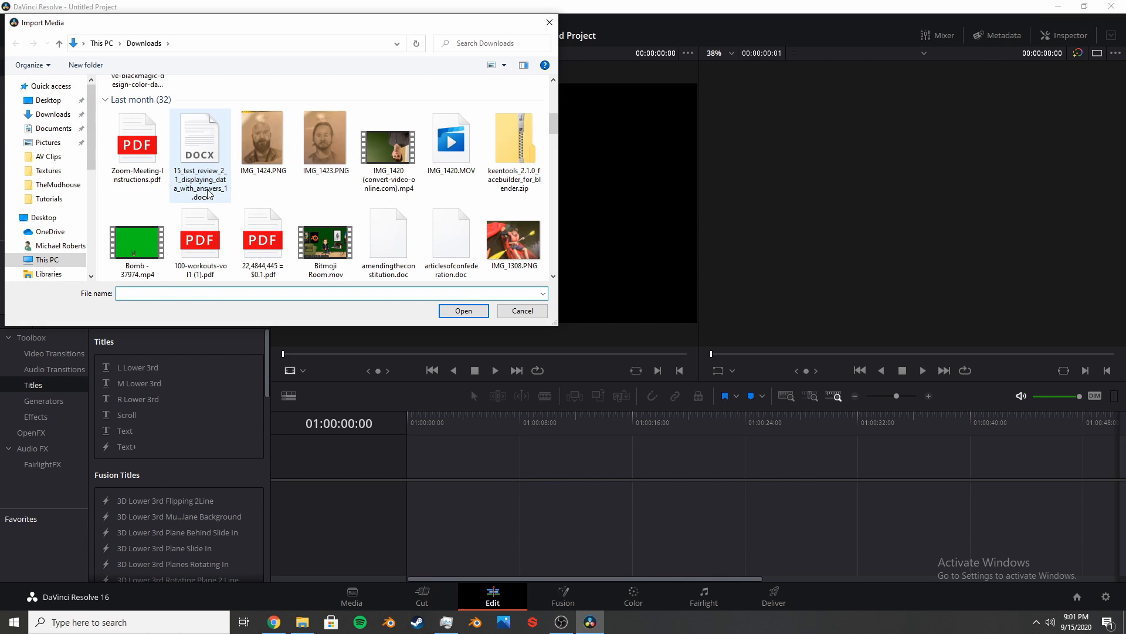
double_click(139, 249)
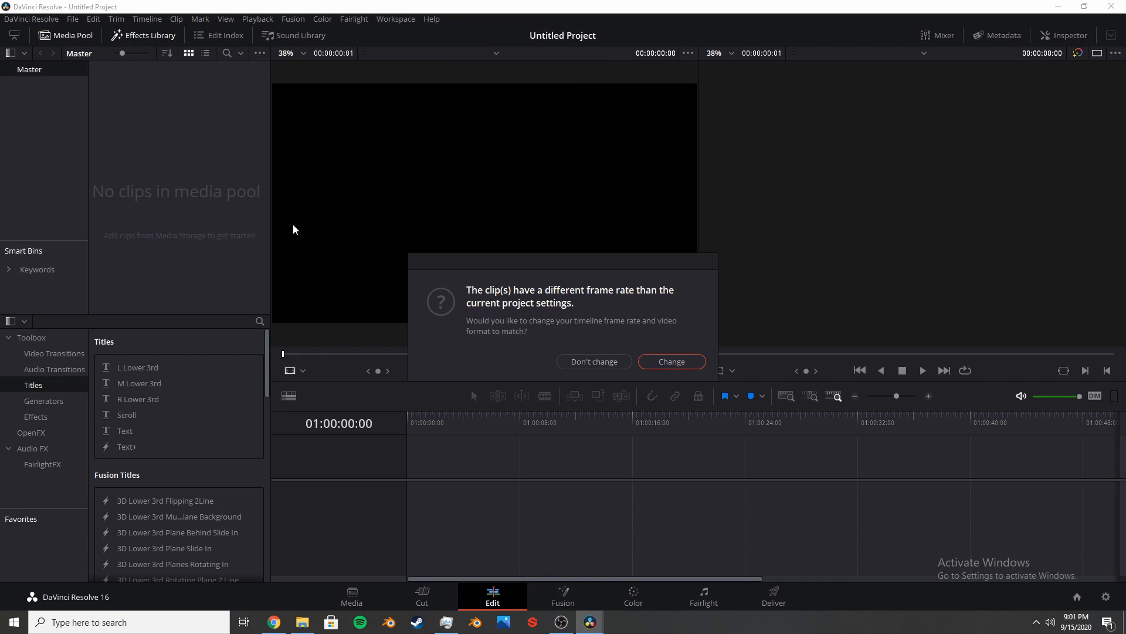
left_click(669, 362)
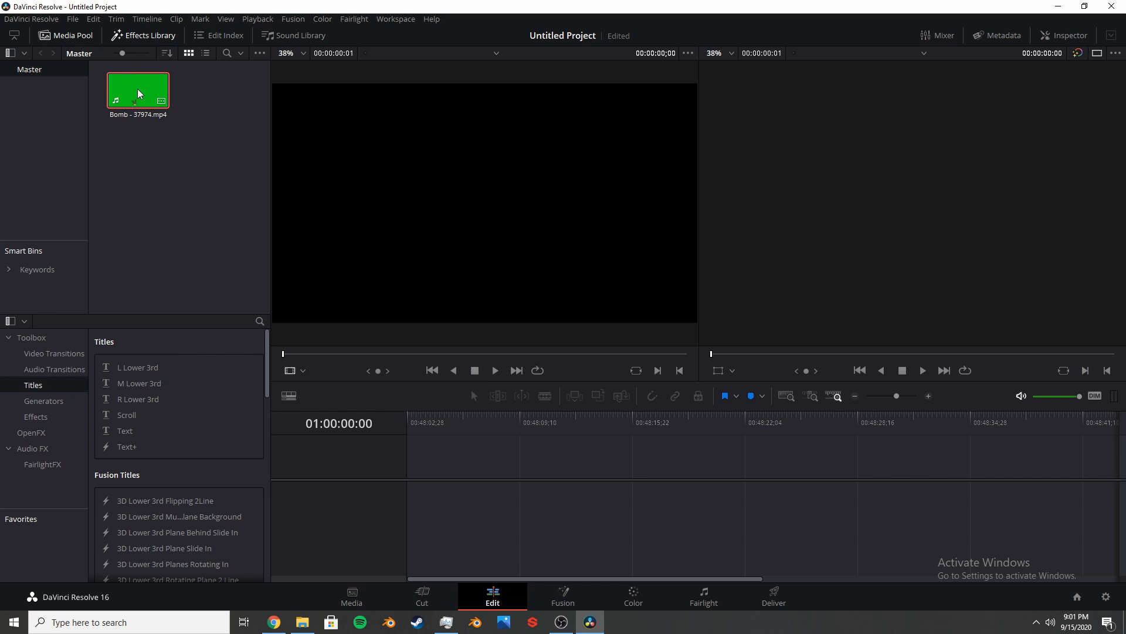
Place the bomb clip at the start of a new timeline, preview it, and return the playhead to the beginning.
left_click_drag(141, 91, 448, 457)
key("space")
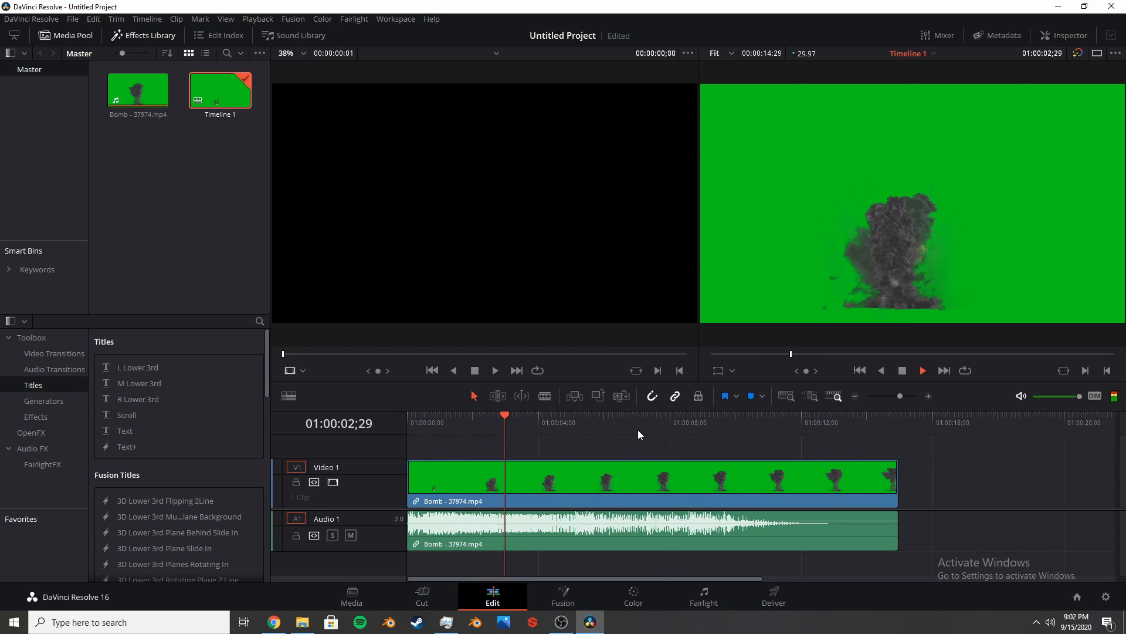
left_click_drag(733, 417, 406, 417)
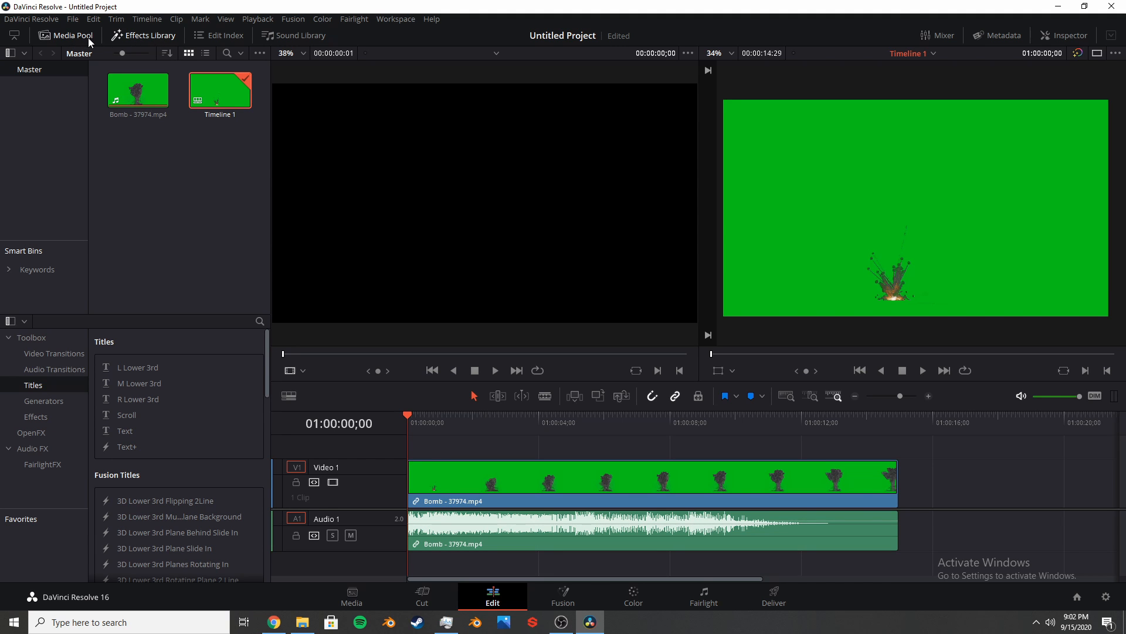
Hide the Effects Library and Media Pool, and show both again.
left_click(154, 35)
left_click(69, 36)
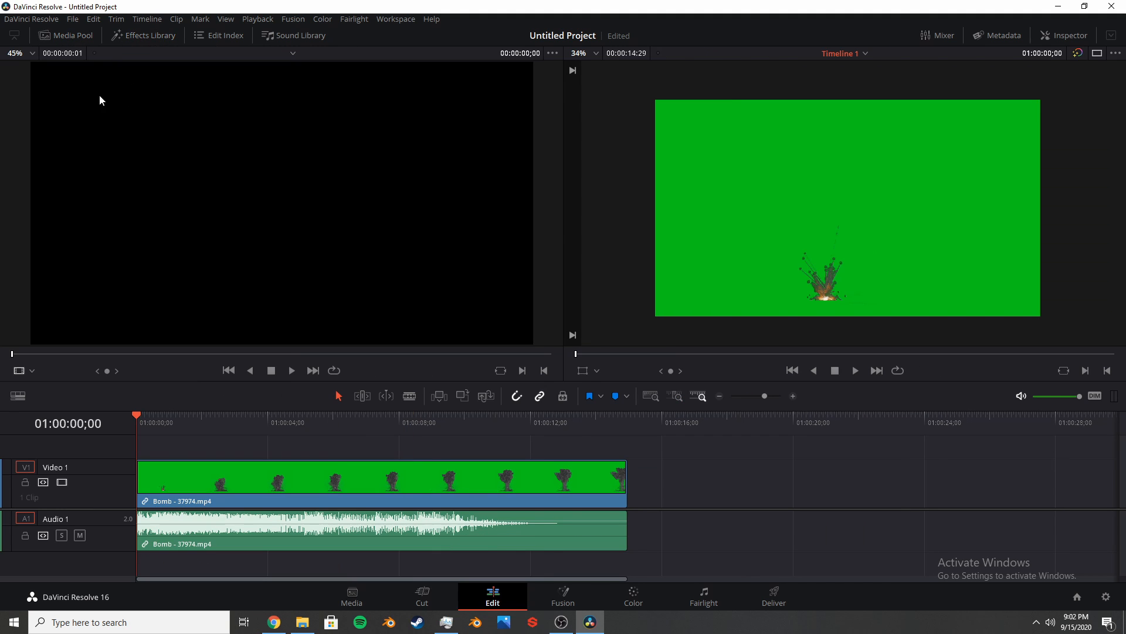
left_click(89, 39)
left_click(144, 36)
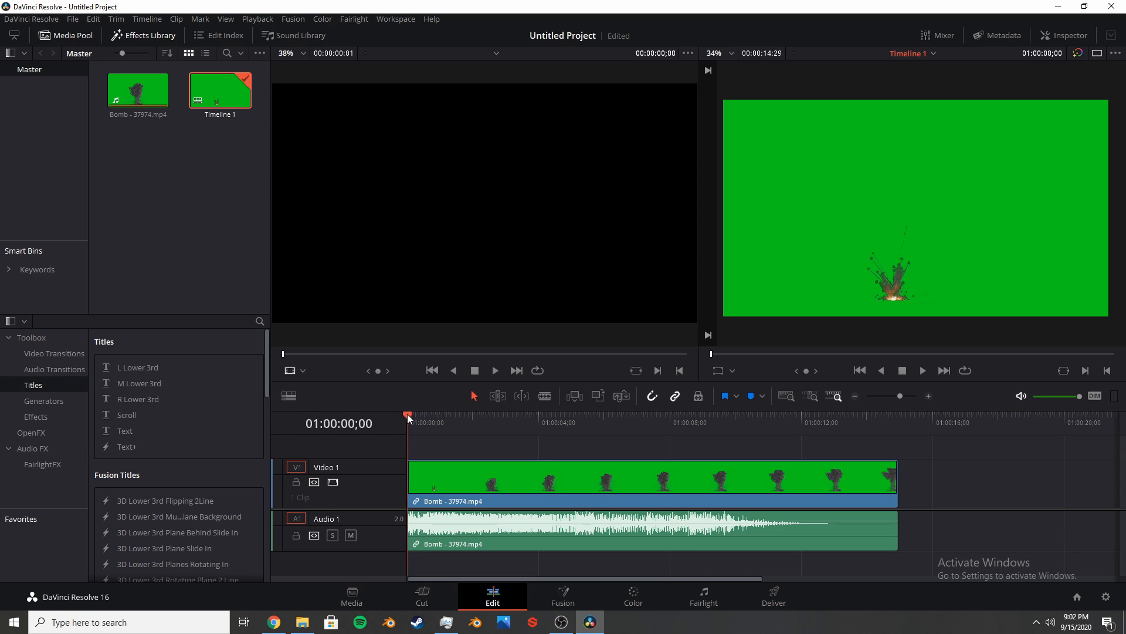
Split the bomb clip at 01:00:07;00 and delete the part after the cut.
left_click_drag(414, 415, 638, 422)
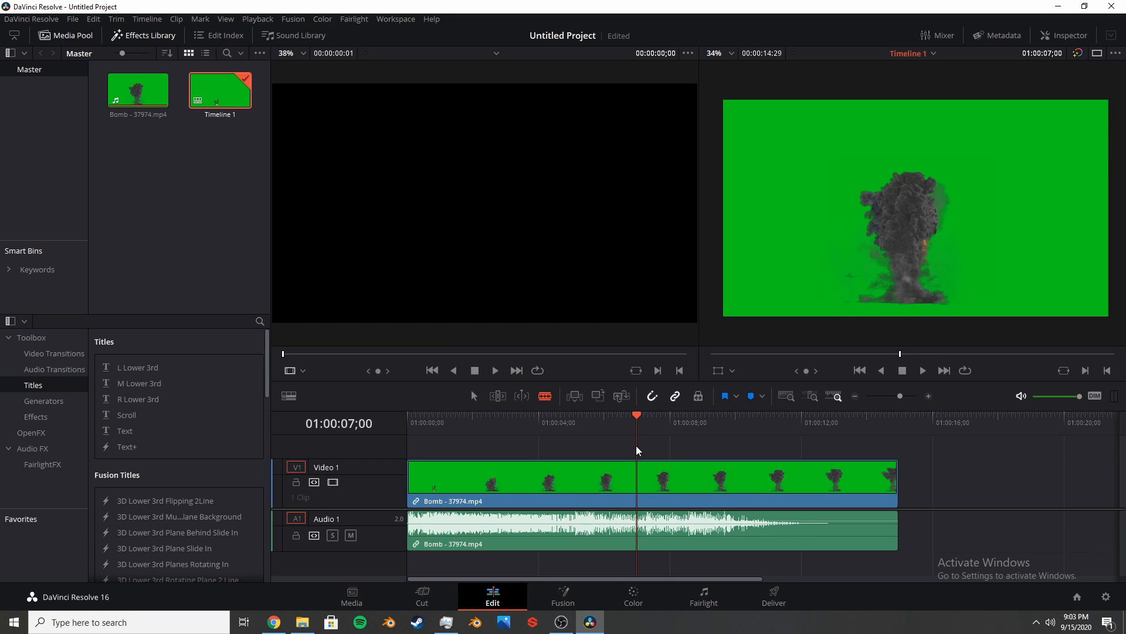
left_click(642, 474)
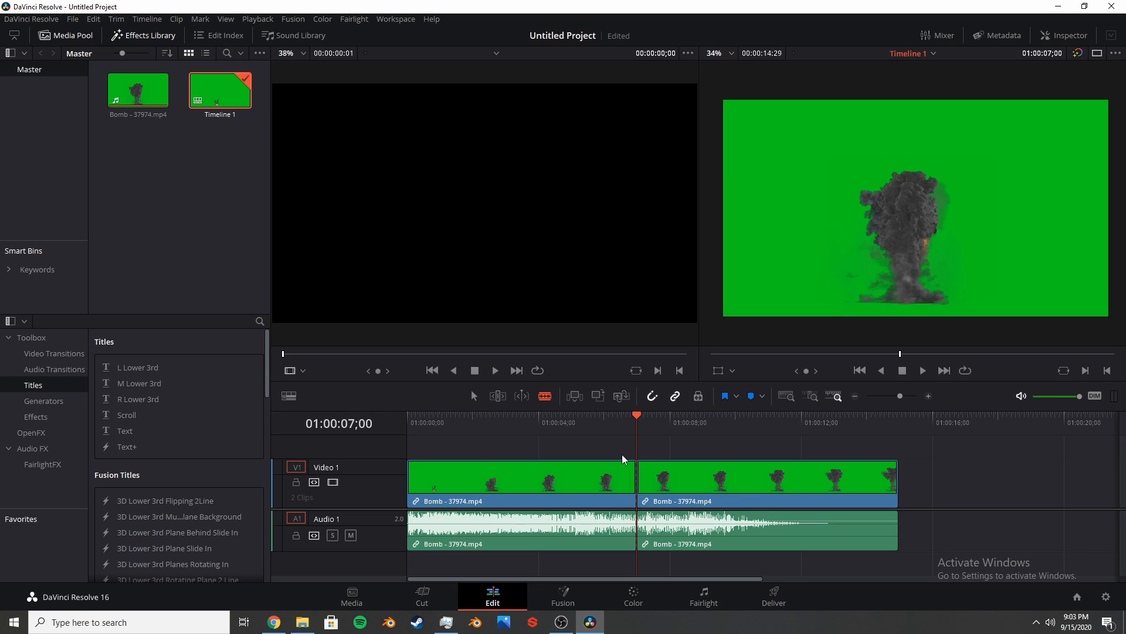
left_click(475, 397)
left_click(709, 489)
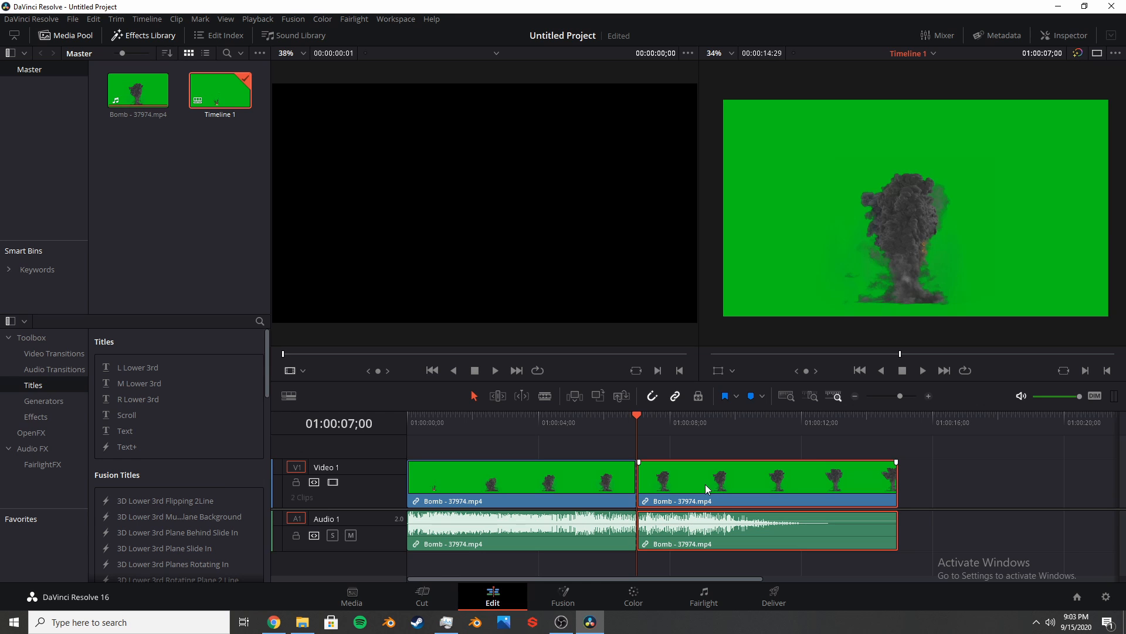
key("Delete")
Play the trimmed clip from its start and check the frame at its end.
left_click_drag(642, 416, 390, 435)
key("space")
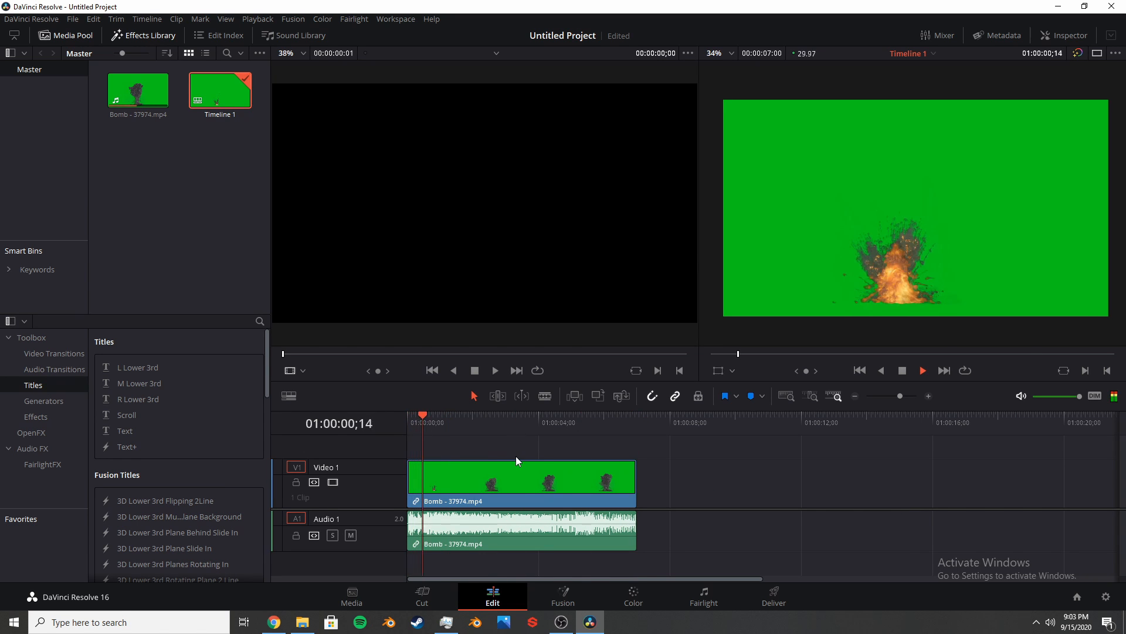
left_click(636, 417)
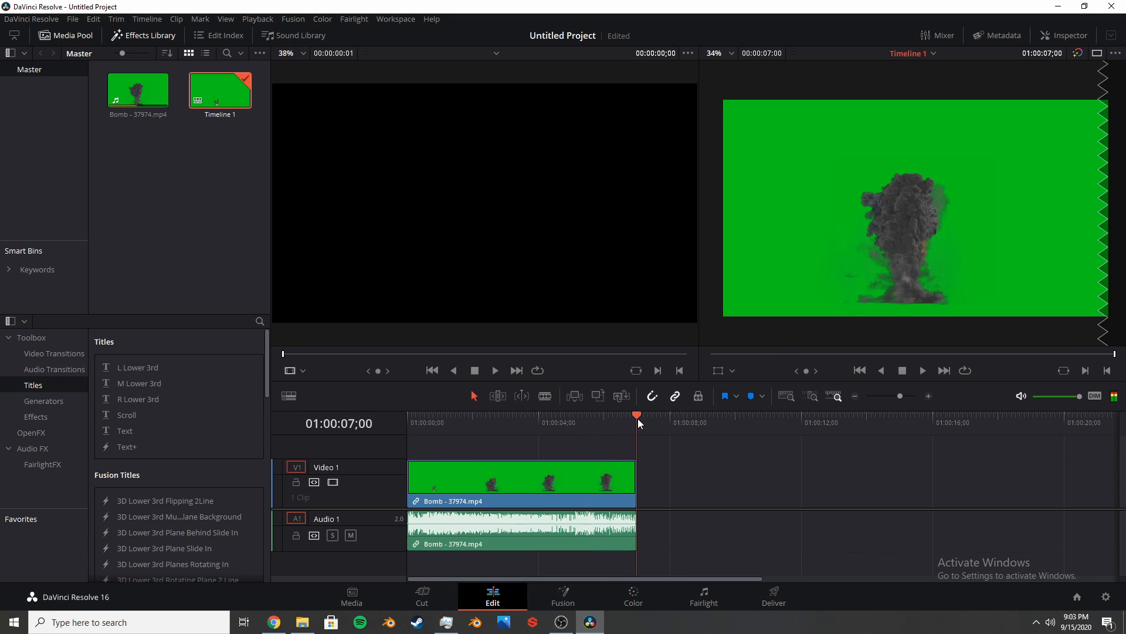
Split the trimmed clip at 01:00:02;12 and again a little over one second further on.
left_click(486, 418)
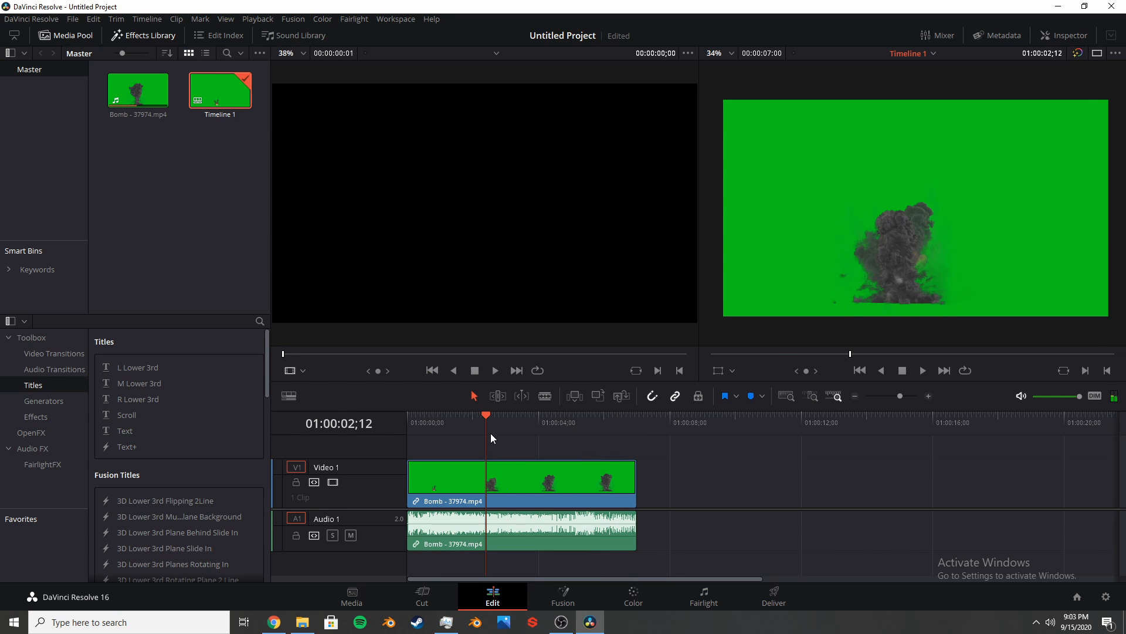
key("b")
left_click(489, 467)
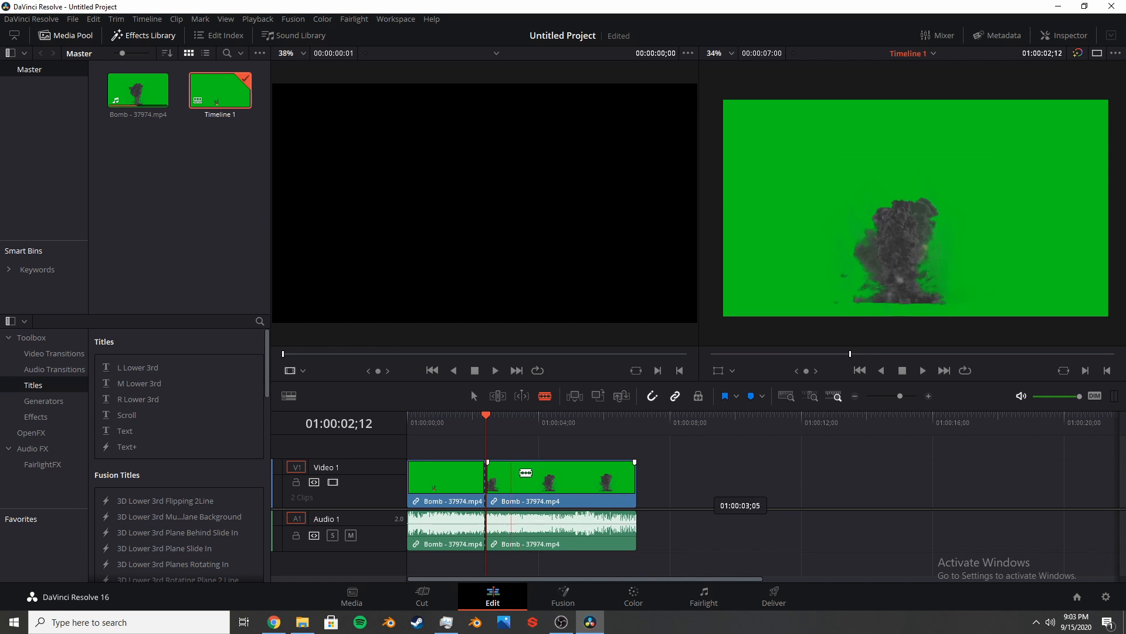
left_click(525, 473)
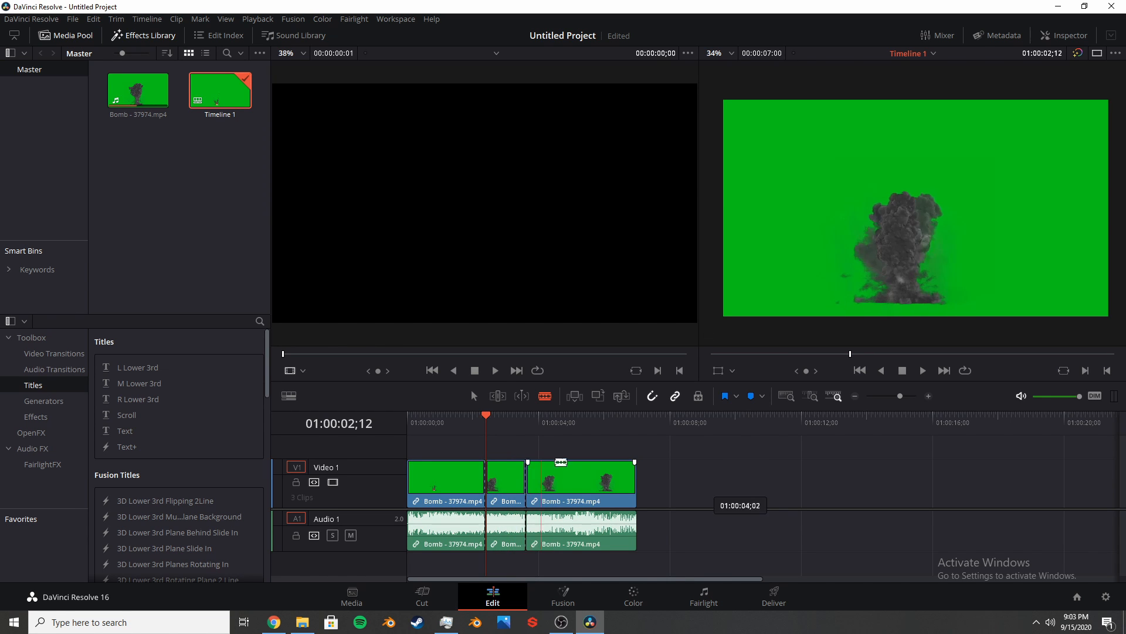
Delete the short middle segment and close the gap with the last segment, playing across the join.
key("a")
left_click(507, 482)
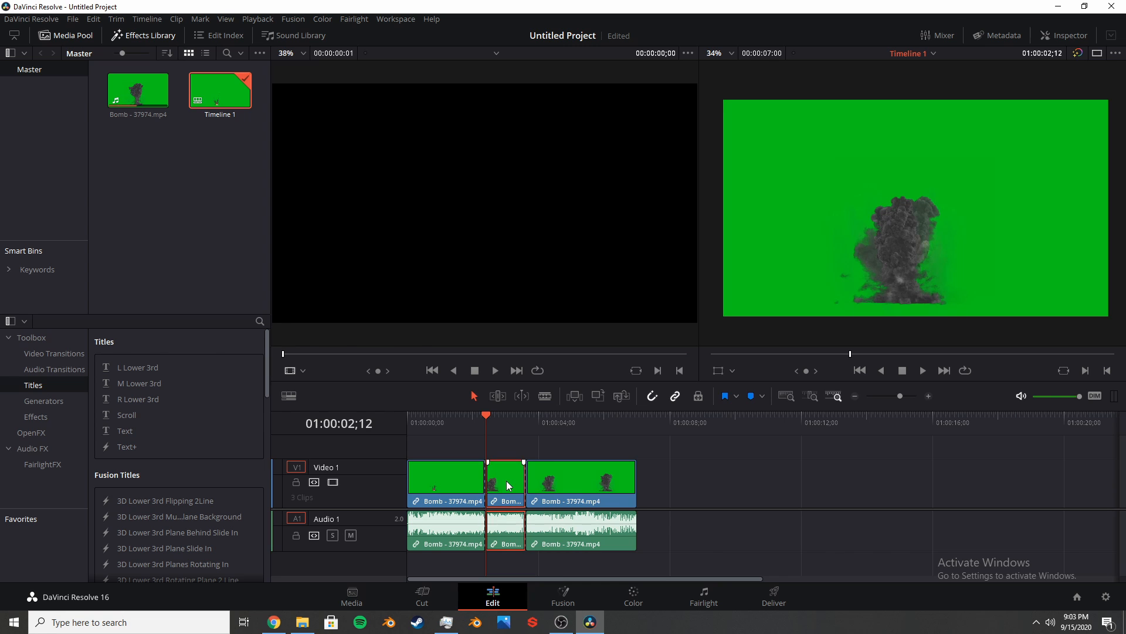
key("BackSpace")
left_click_drag(584, 488, 535, 488)
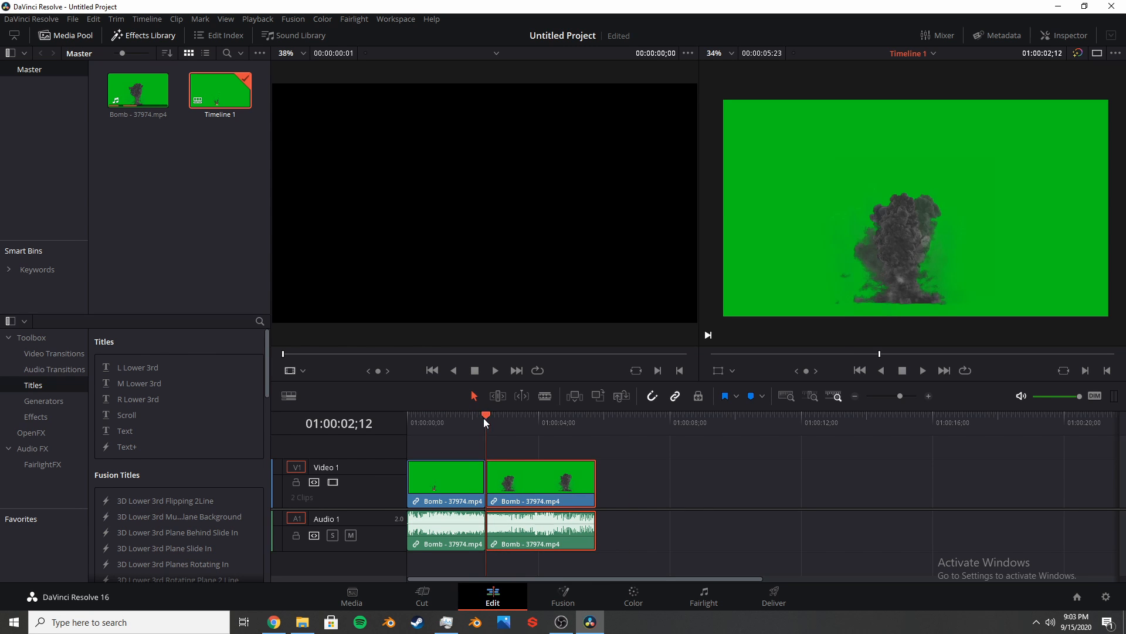
left_click(466, 417)
key("space")
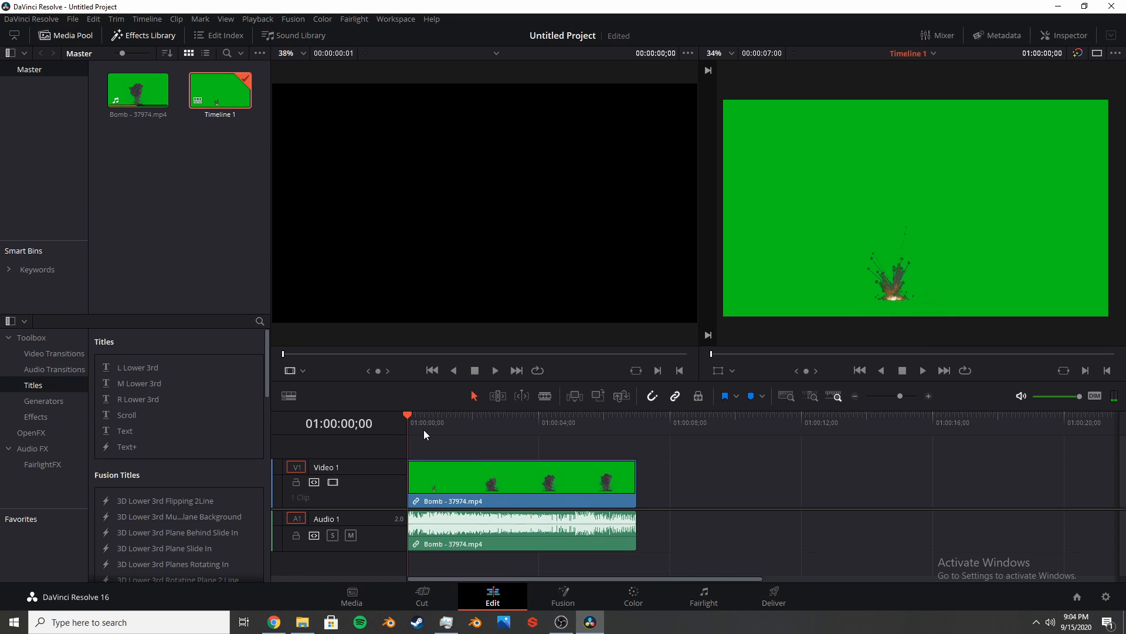
Unlink the bomb clip's video from its audio.
left_click(497, 493)
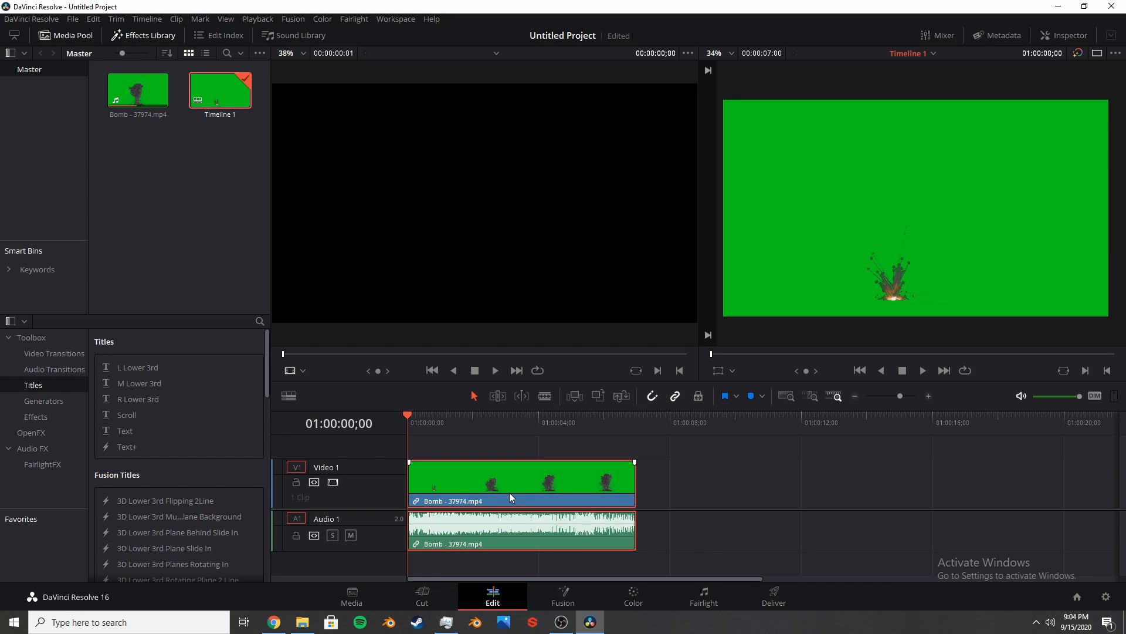
right_click(543, 488)
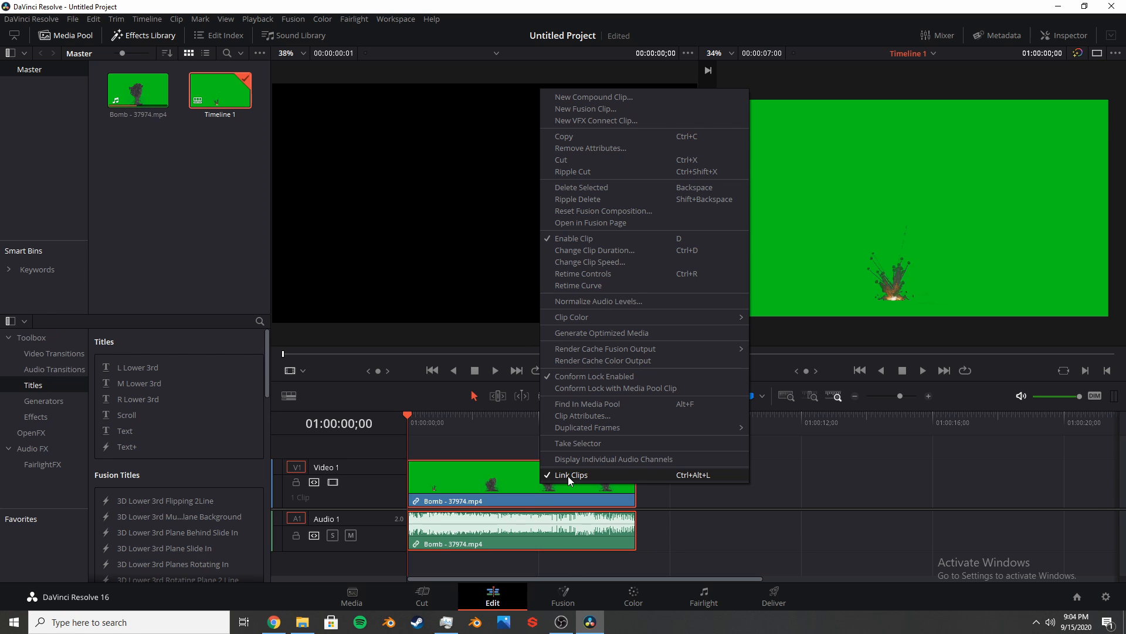
left_click(568, 476)
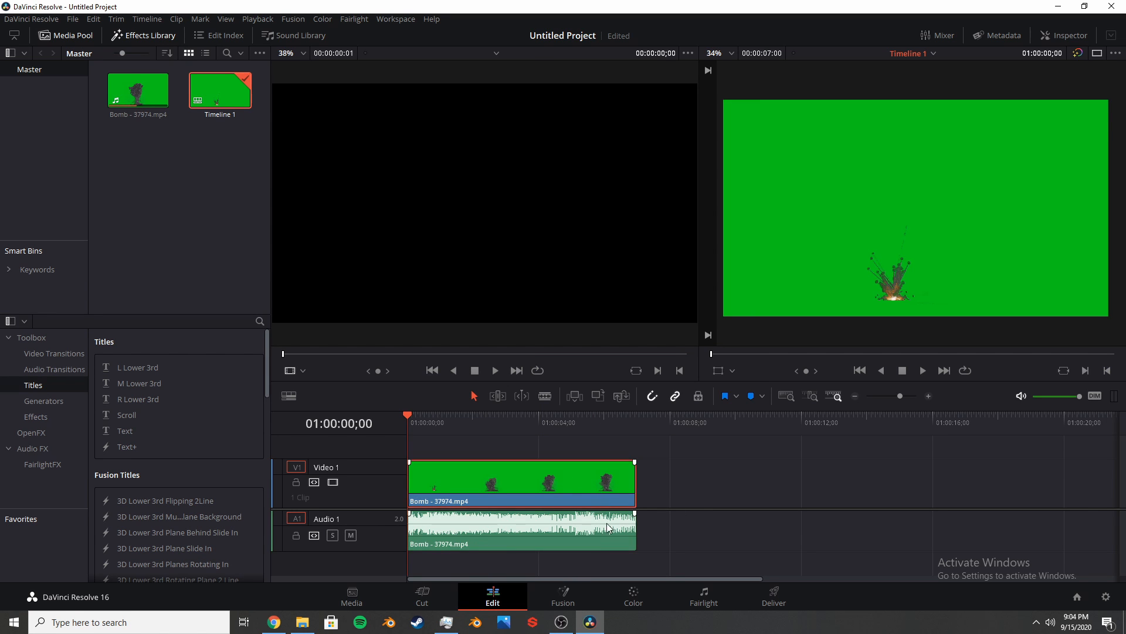
Normalize the unlinked audio clip to a target level of -30 dBFS and play it back from the start.
left_click(582, 538)
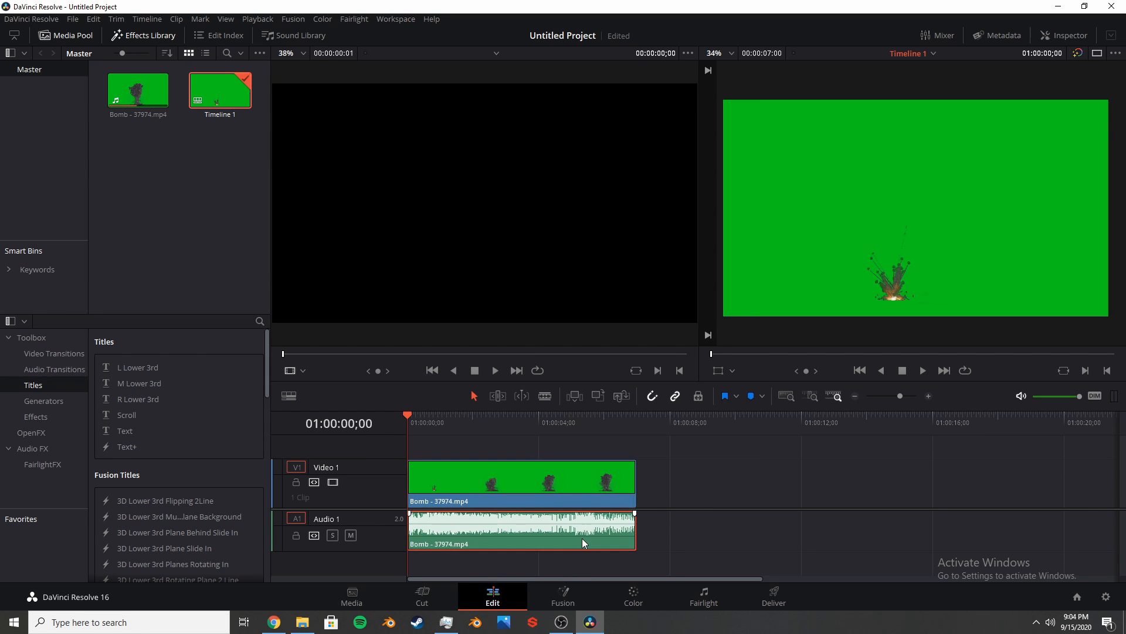
right_click(501, 526)
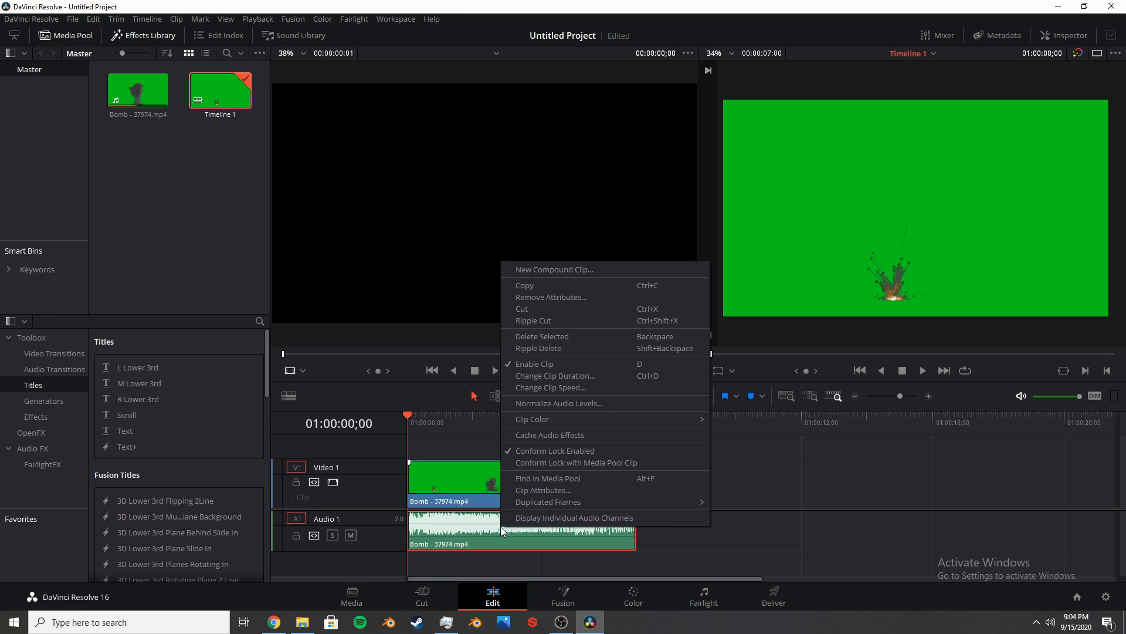
left_click(565, 403)
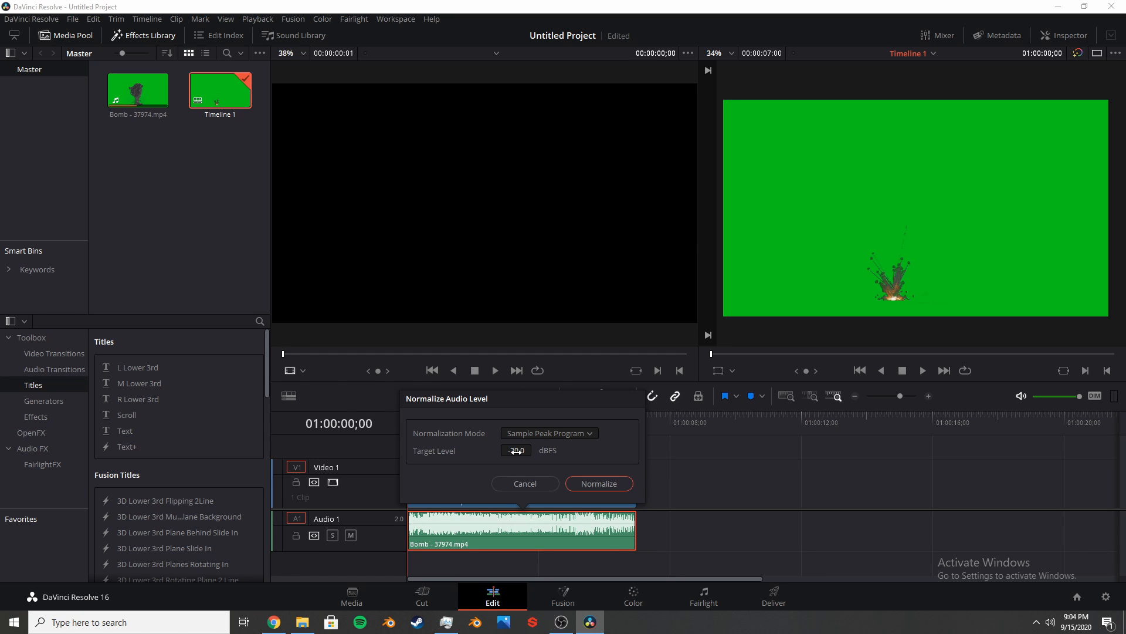
left_click(517, 450)
key("BackSpace")
type("-30")
key("Return")
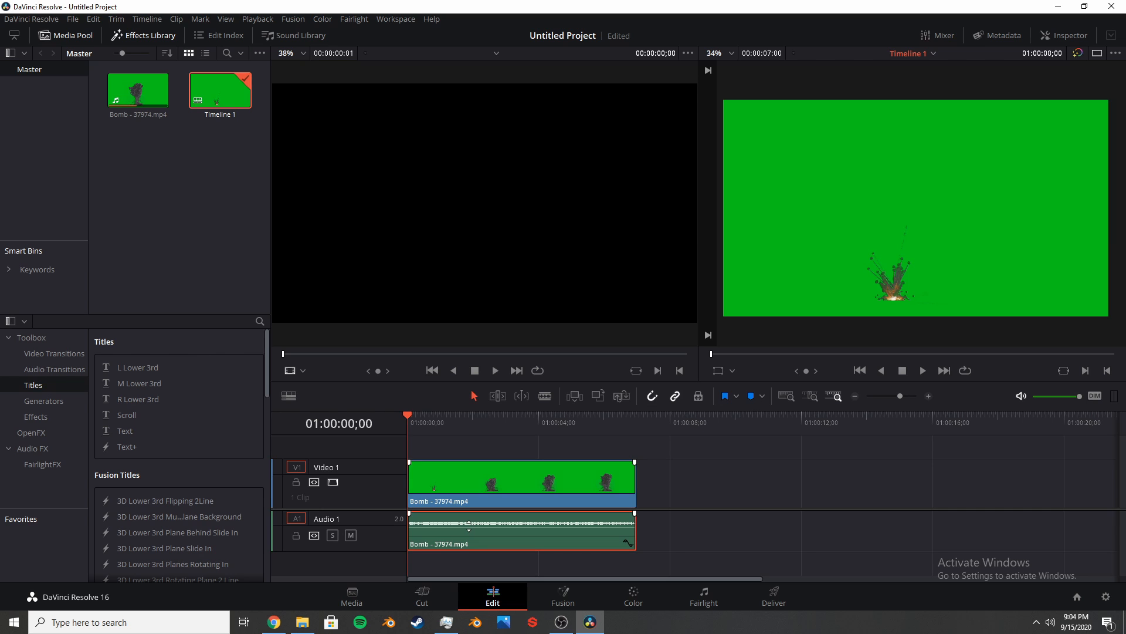
key("space")
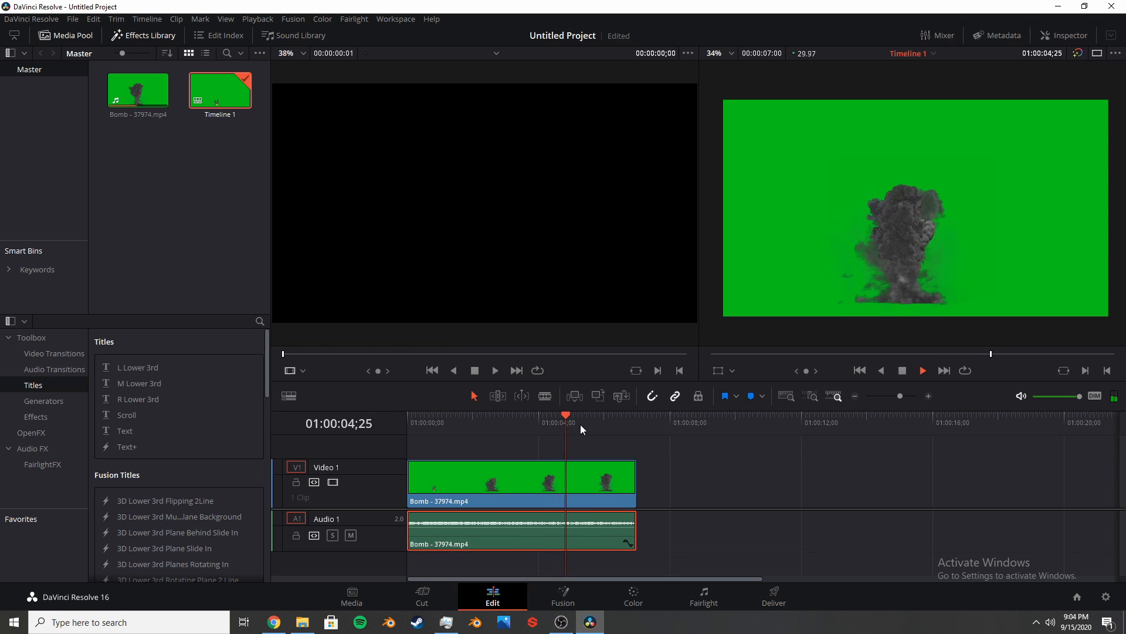
left_click_drag(580, 424, 386, 431)
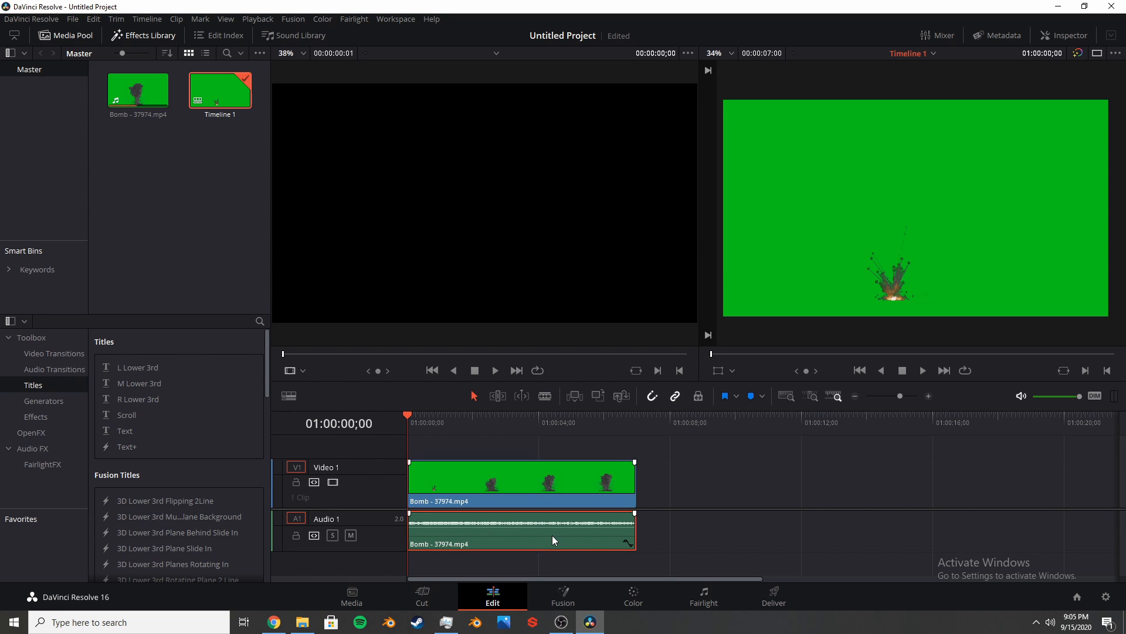
Delete the audio clip from Audio 1 and undo the deletion.
key("Delete")
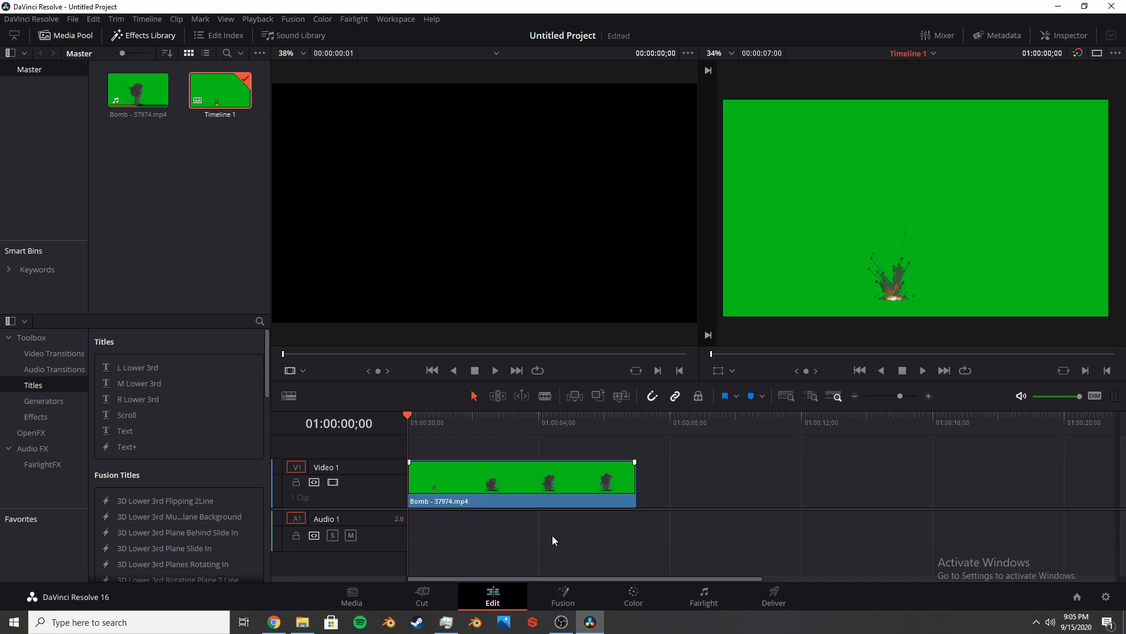
key("ctrl+z")
left_click(545, 397)
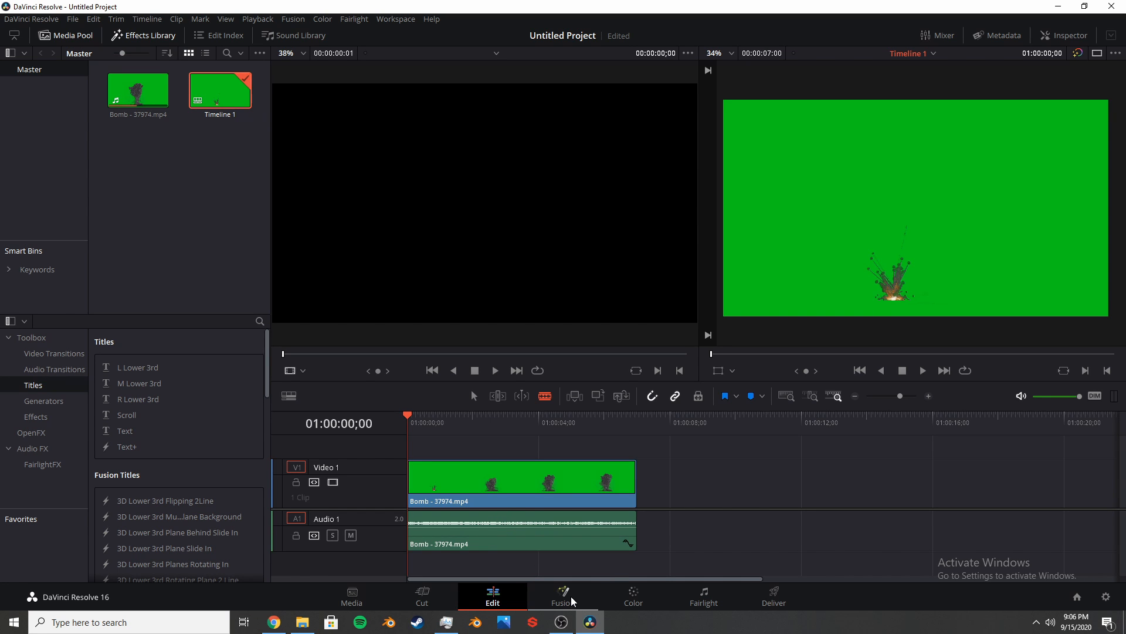
Open the bomb clip's composition in Fusion and rename the MediaIn1 node to Explosion.
left_click(562, 597)
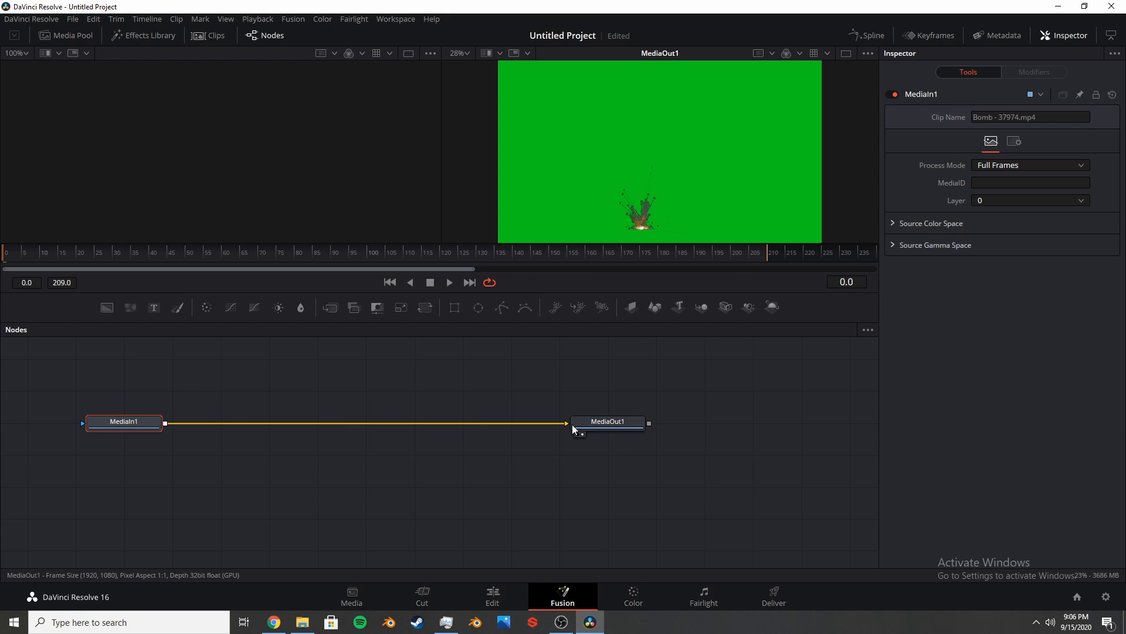
mouse_move(563, 429)
left_mouse_down()
mouse_move(389, 359)
mouse_move(168, 423)
mouse_move(566, 427)
left_mouse_up()
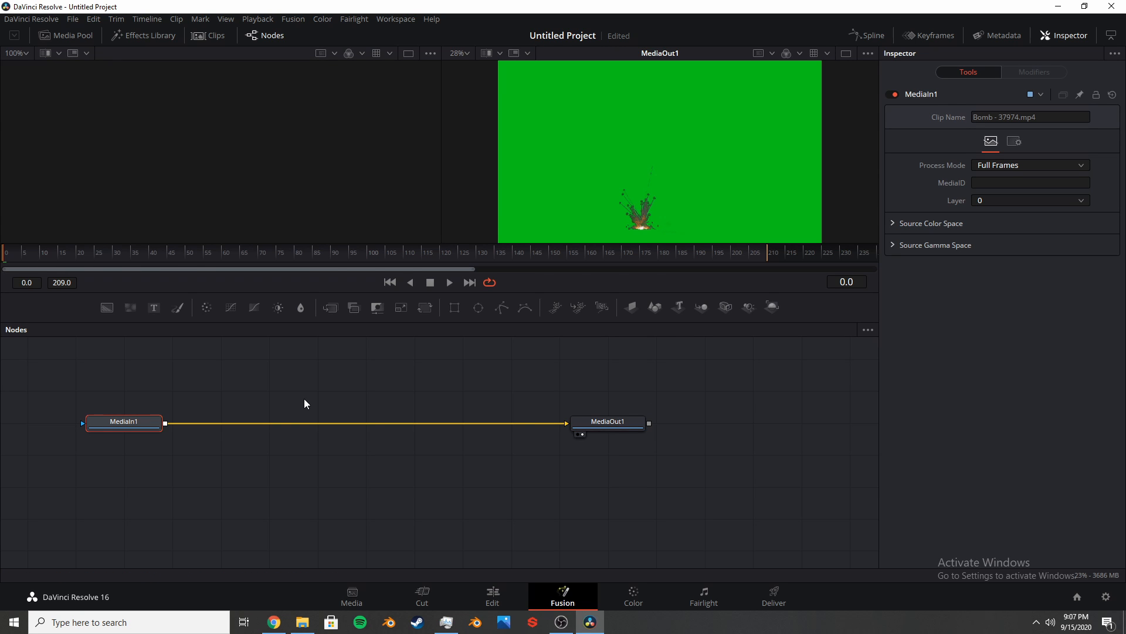
right_click(124, 421)
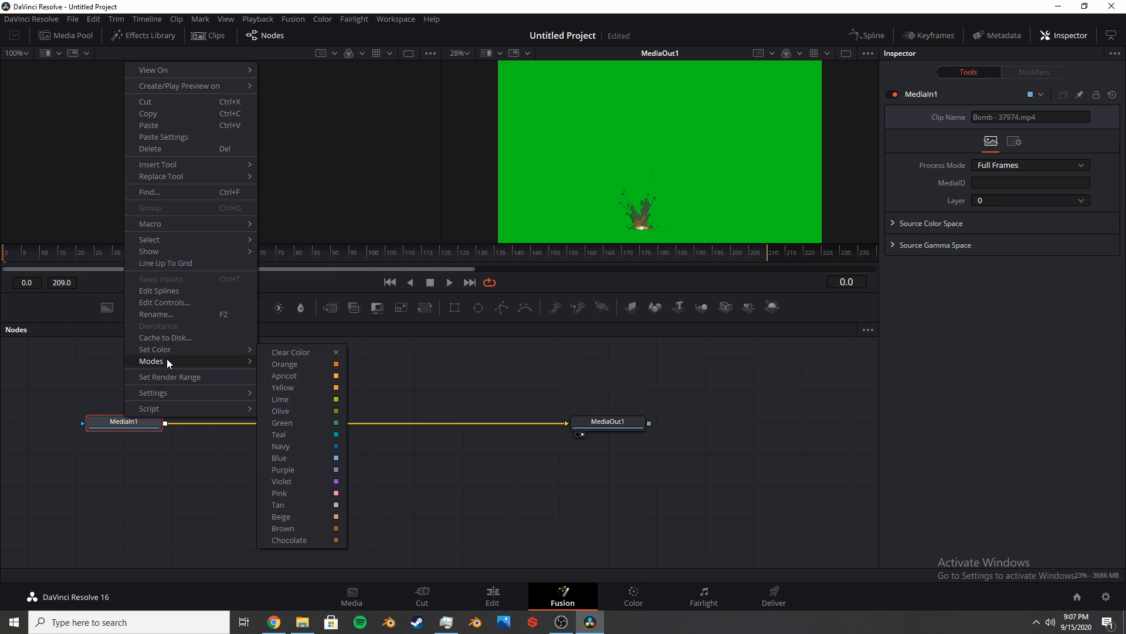
left_click(175, 312)
type("Explosion")
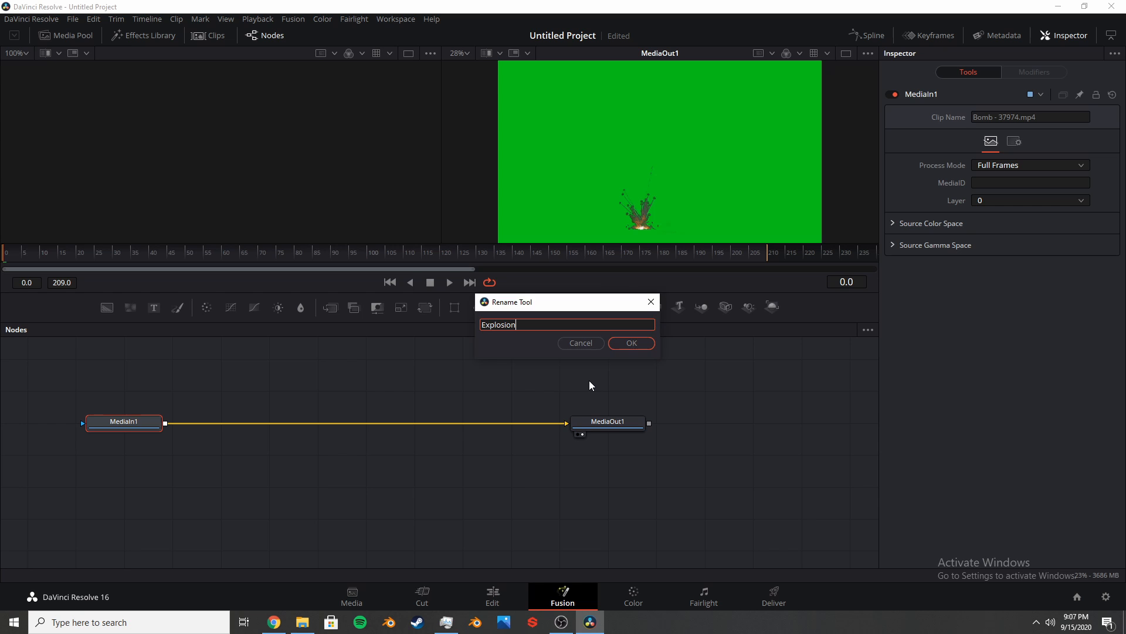
key("Return")
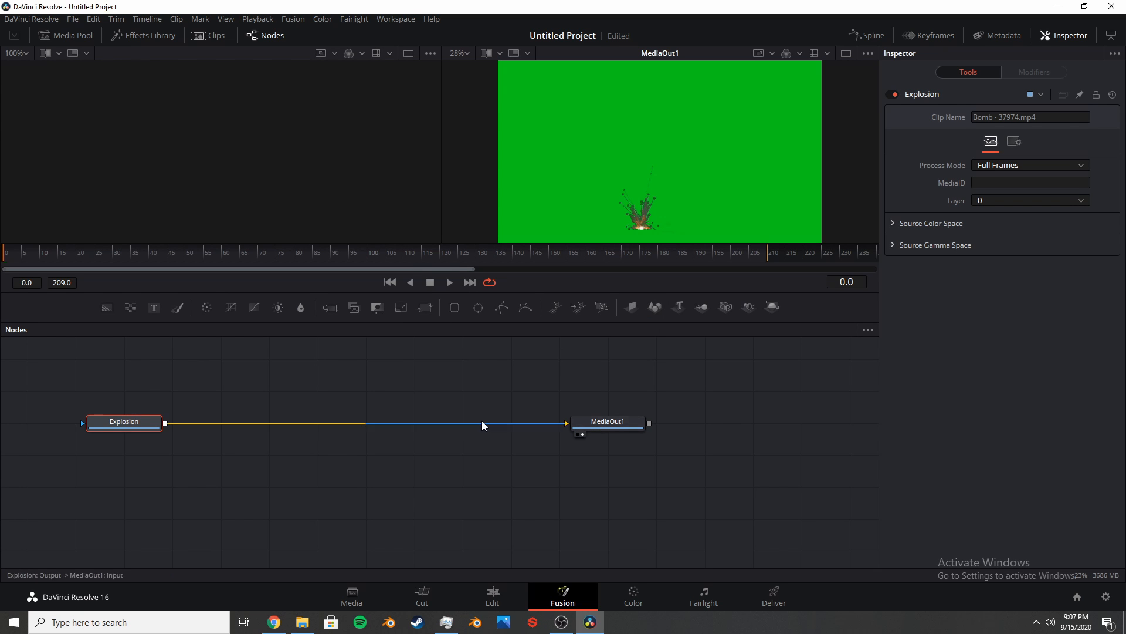
Reposition the Explosion and MediaOut1 nodes and add a Delta Keyer node from the Matte tools.
mouse_move(126, 420)
left_mouse_down()
mouse_move(178, 414)
mouse_move(131, 424)
left_mouse_up()
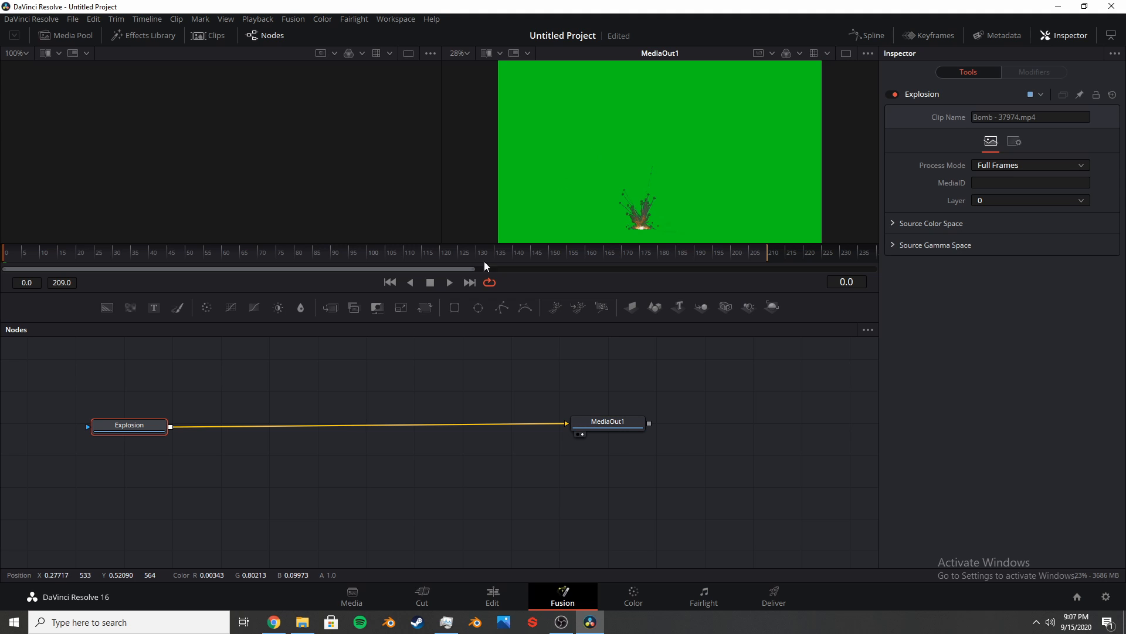
mouse_move(631, 421)
left_mouse_down()
mouse_move(661, 447)
mouse_move(618, 417)
left_mouse_up()
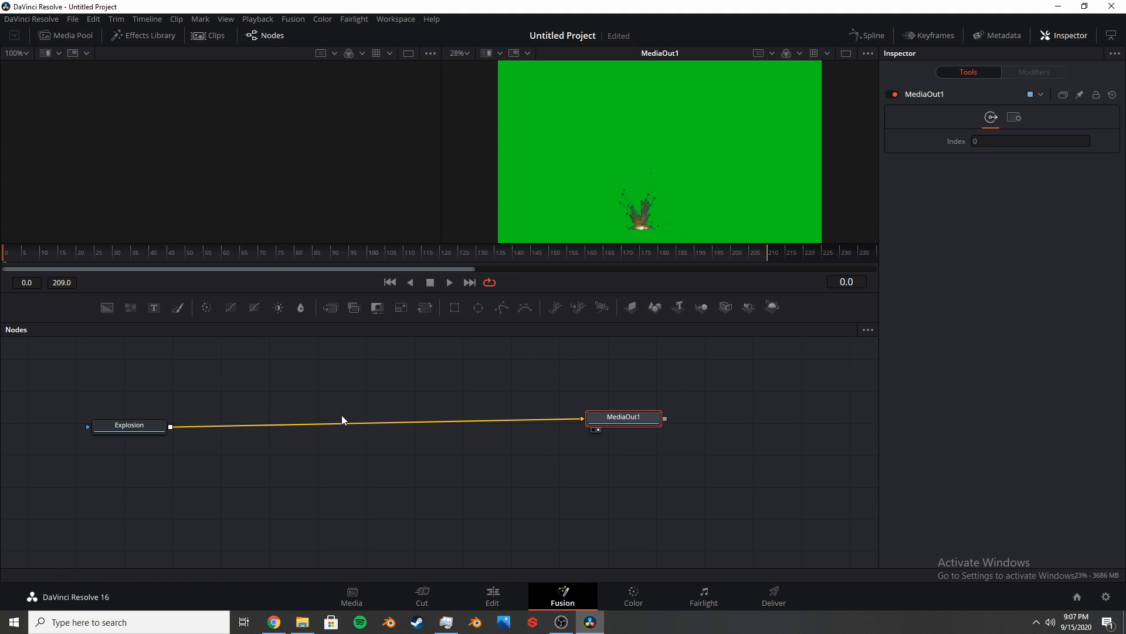
right_click(268, 391)
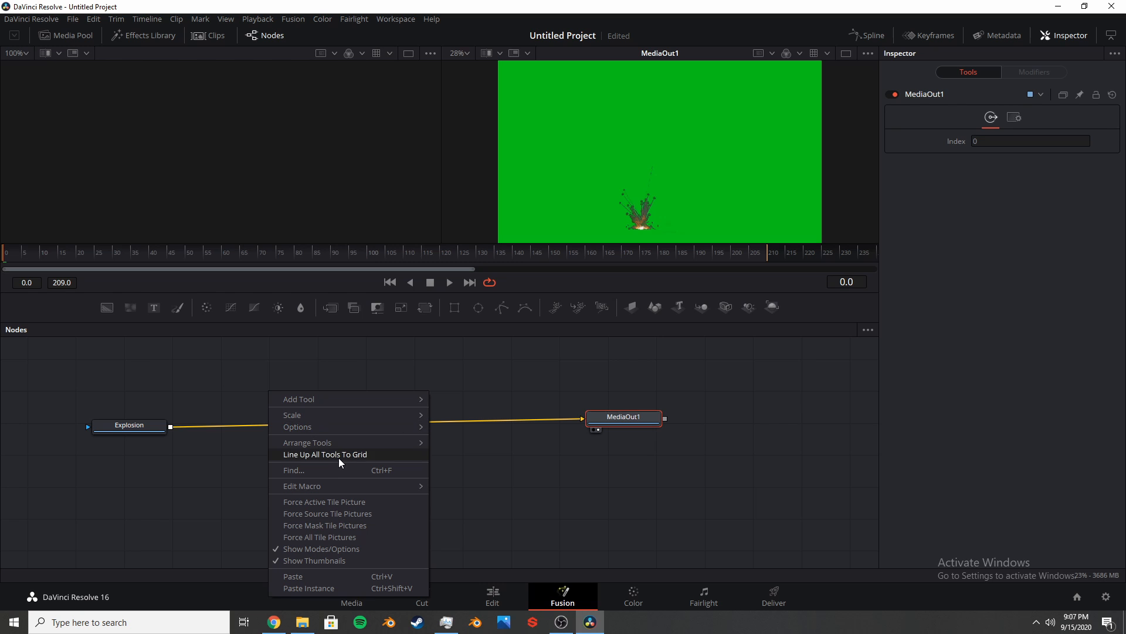
mouse_move(338, 400)
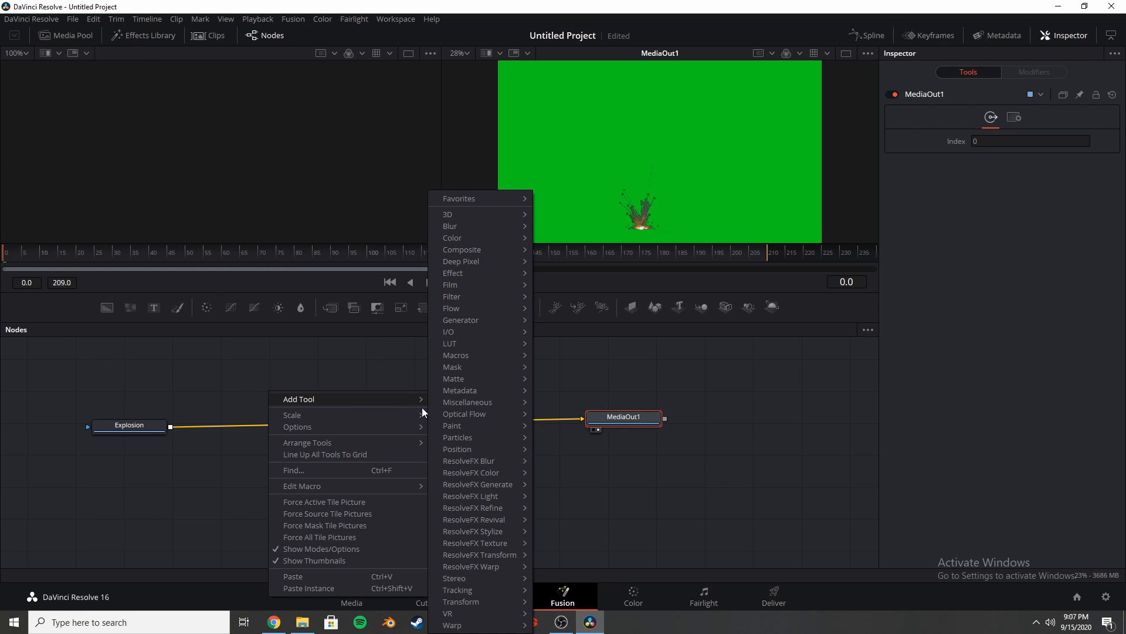
mouse_move(460, 378)
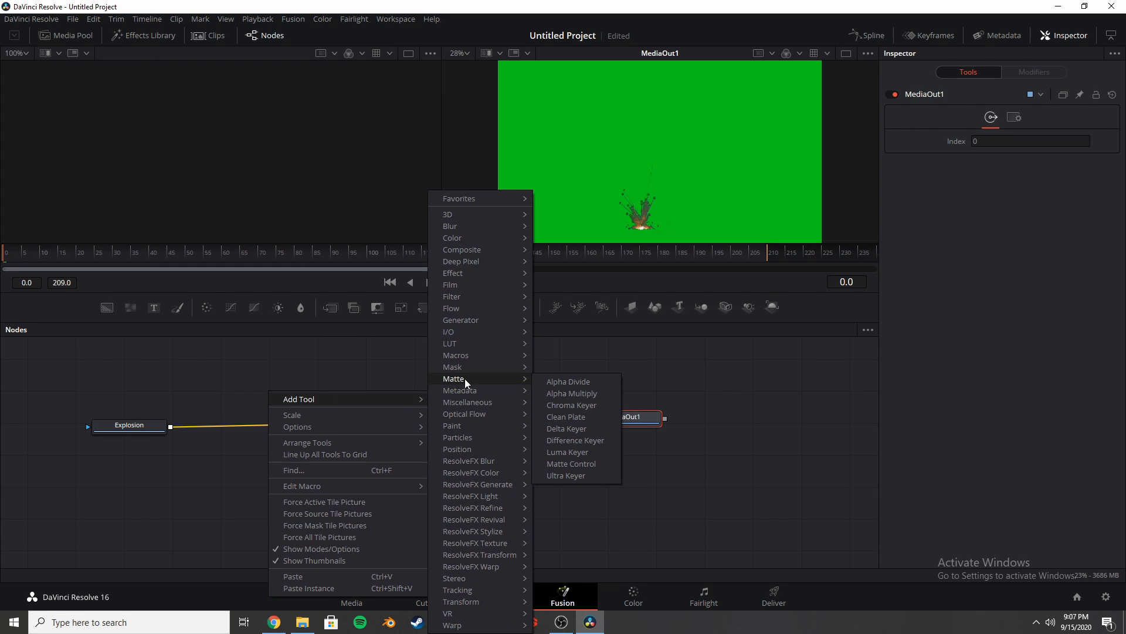
left_click(583, 427)
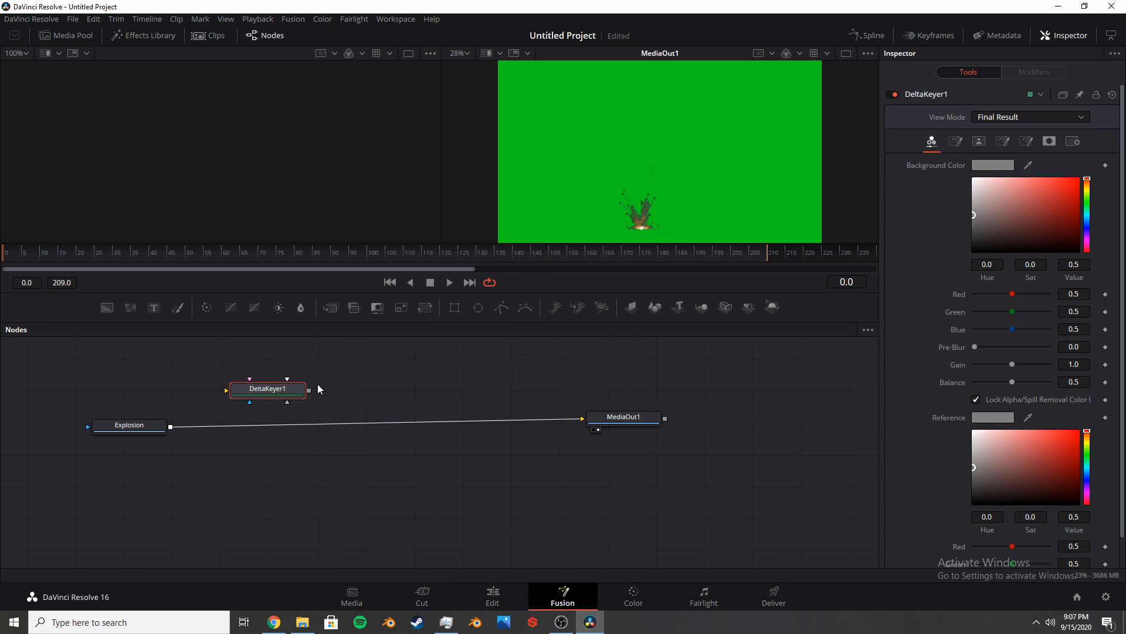
Reroute the Explosion node's output through DeltaKeyer1 into MediaOut1 and line the keyer up between them.
left_click_drag(265, 392, 334, 463)
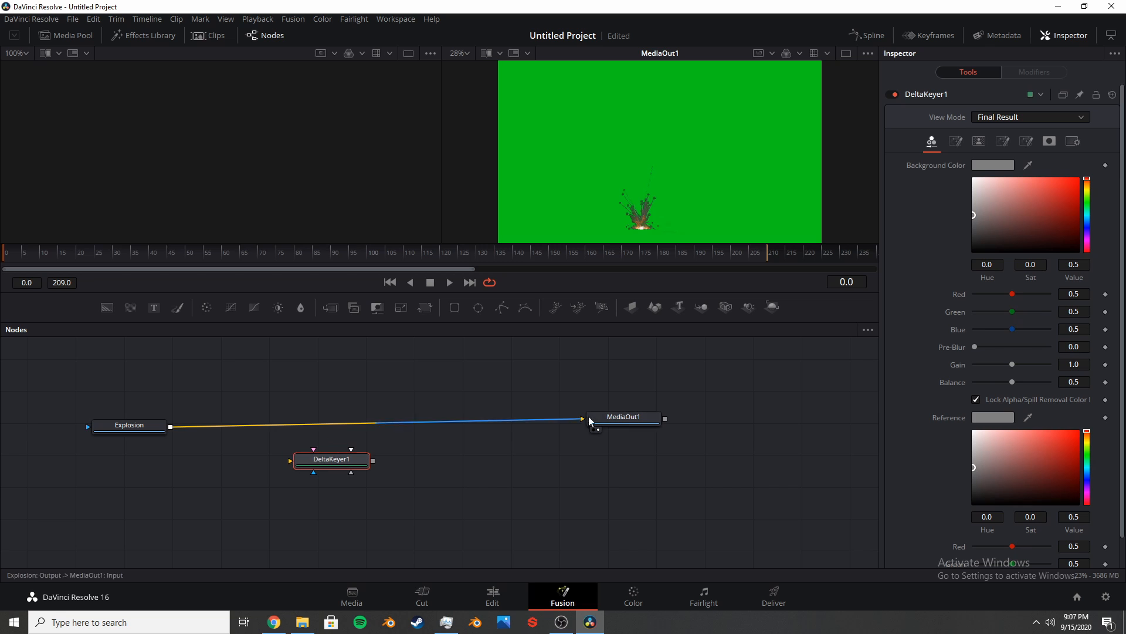
left_click_drag(577, 419, 291, 465)
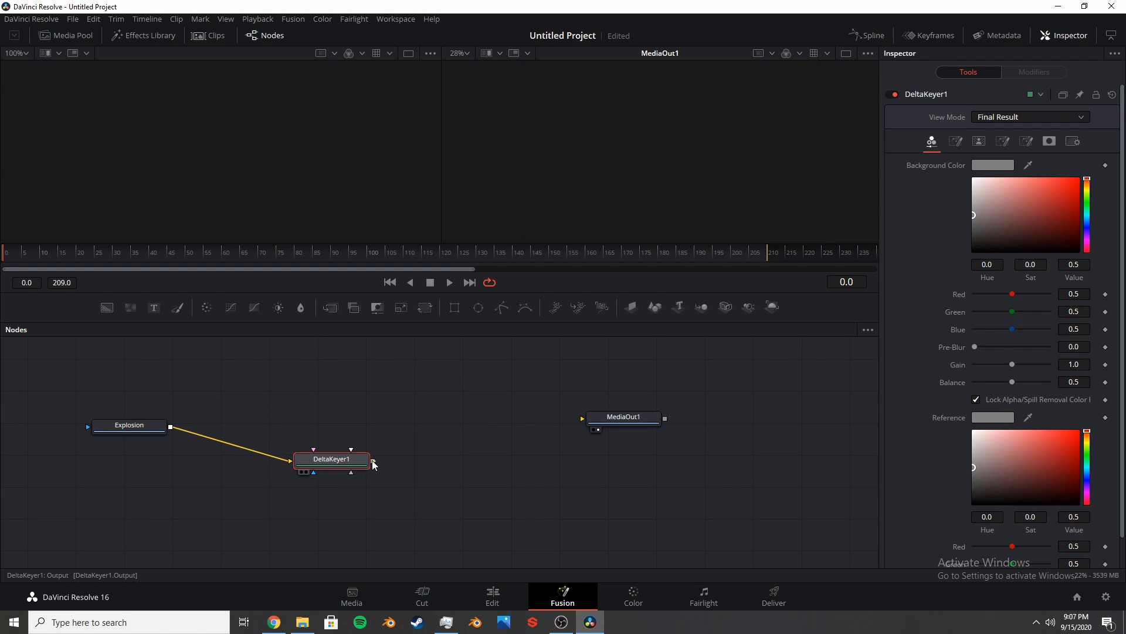
left_click_drag(372, 461, 590, 422)
left_click_drag(342, 460, 365, 431)
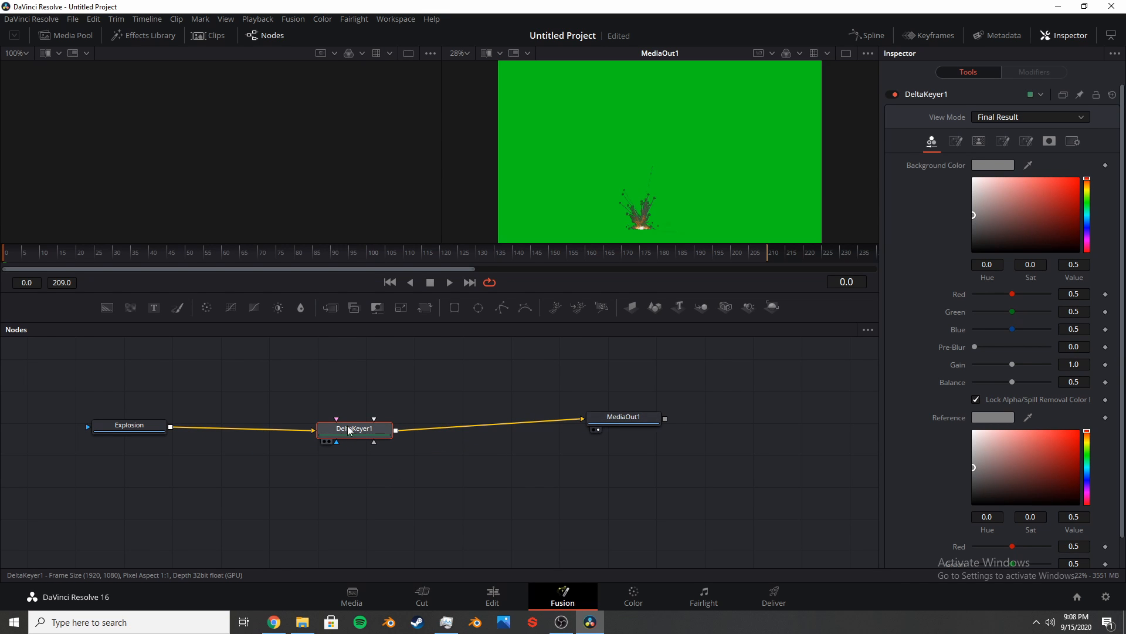
mouse_move(359, 430)
left_mouse_down()
mouse_move(366, 418)
mouse_move(349, 420)
mouse_move(351, 409)
left_mouse_up()
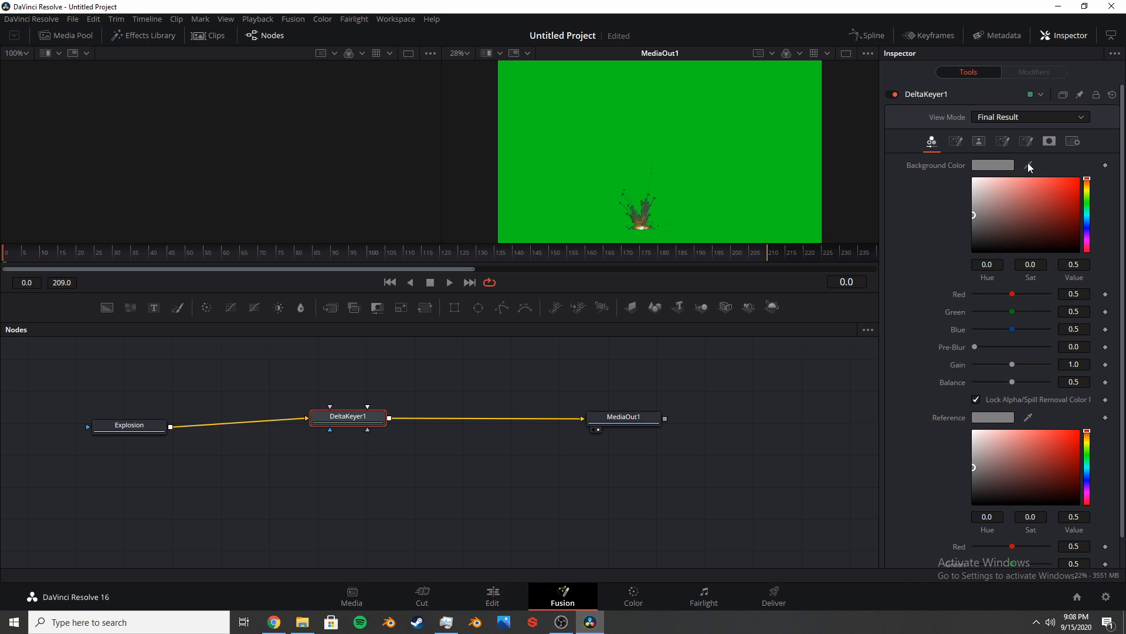
Set DeltaKeyer1's background color by sampling the green backdrop in the viewer.
left_click_drag(1028, 164, 734, 128)
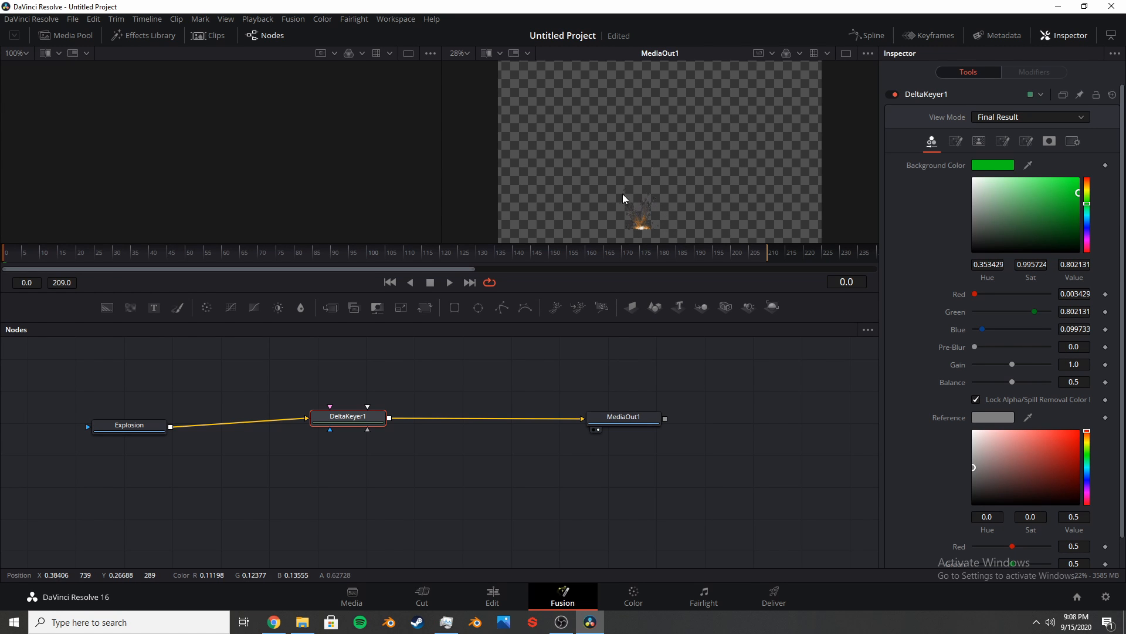
left_click_drag(356, 421, 344, 433)
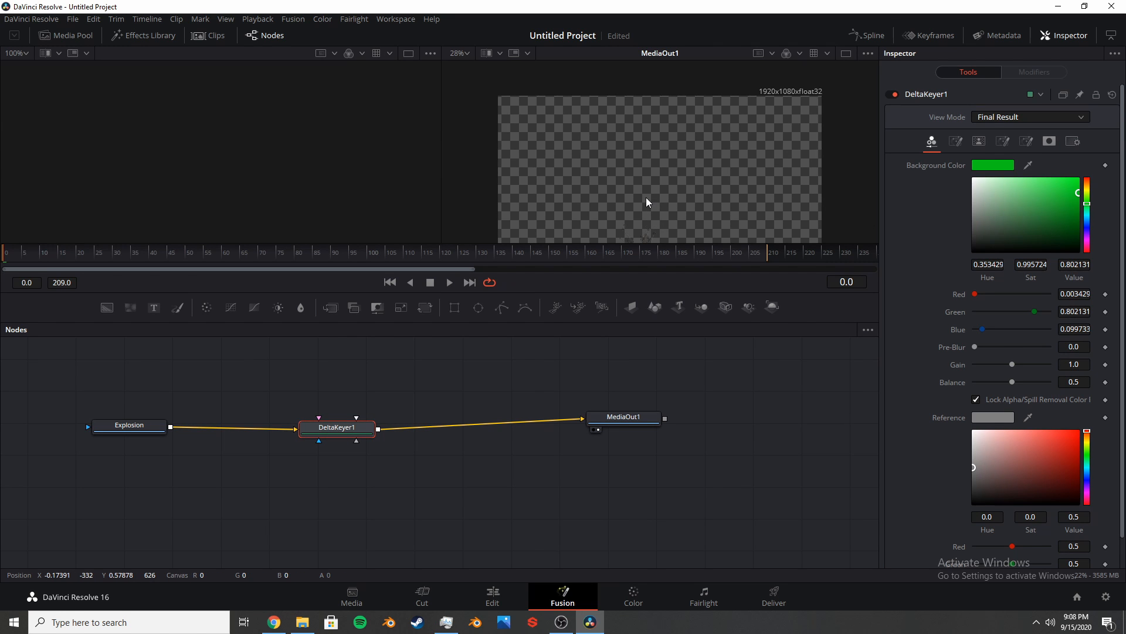
Return to the Edit page, play back the keyed explosion and move the playhead back to the start.
left_click(493, 601)
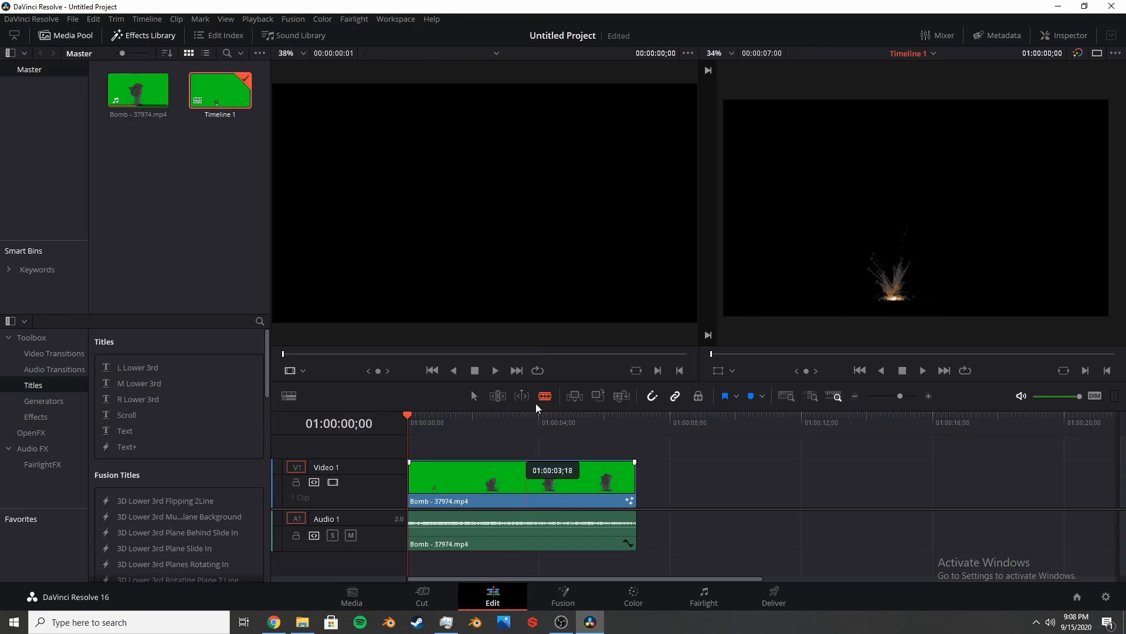
key("space")
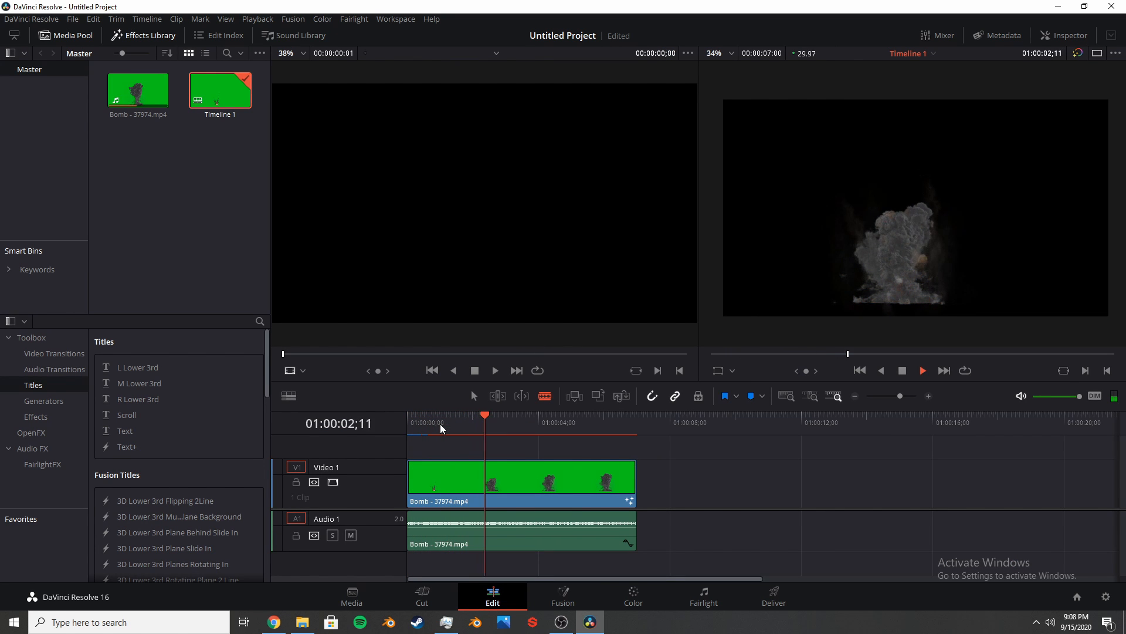
key("space")
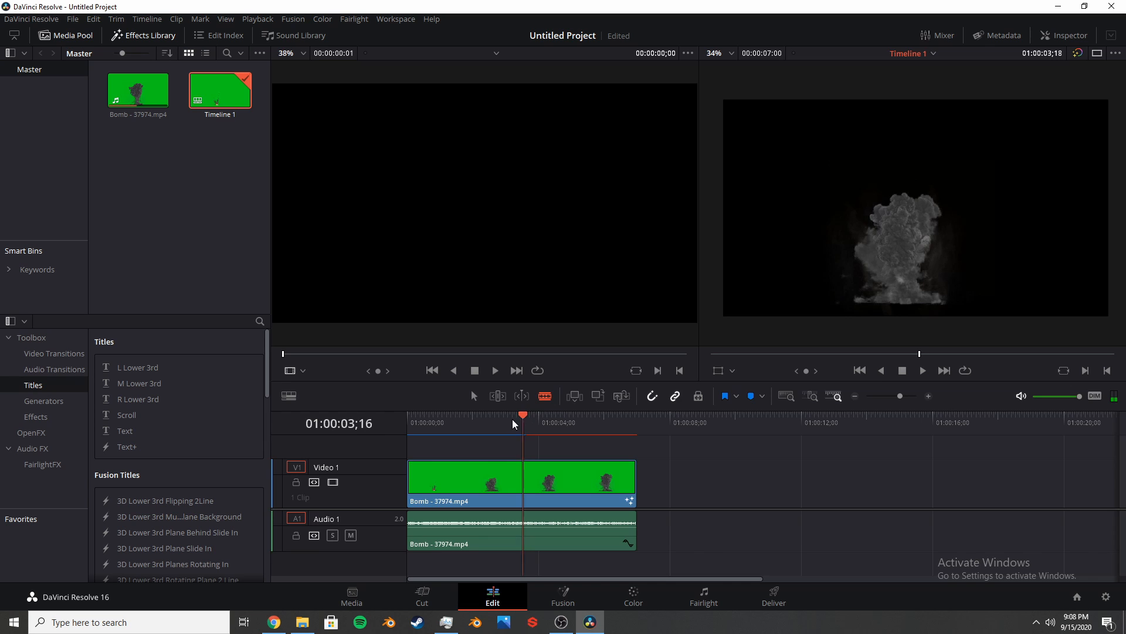
left_click_drag(527, 419, 375, 428)
Import Green Screen Background.png from the Tutorials folder into the media pool.
left_click(147, 144)
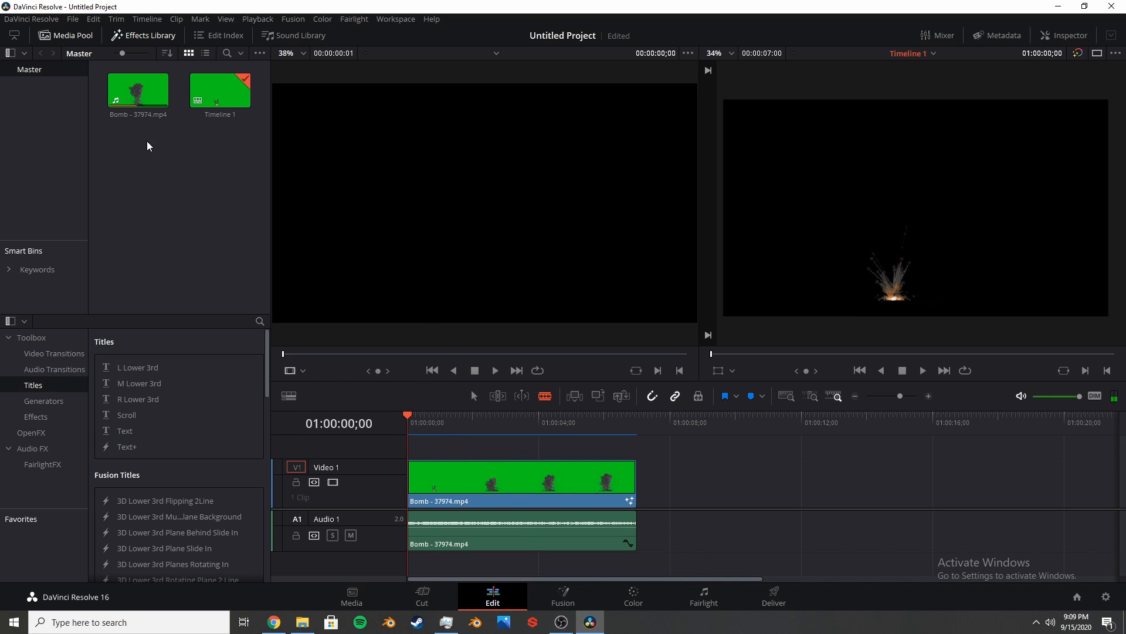
right_click(179, 172)
left_click(202, 241)
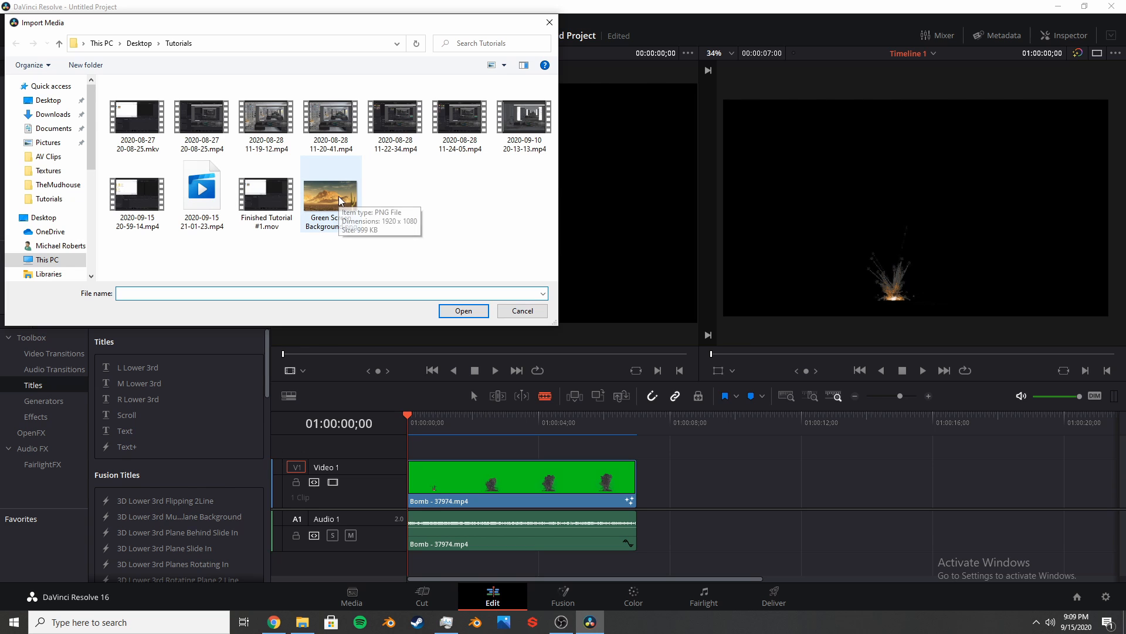
double_click(330, 199)
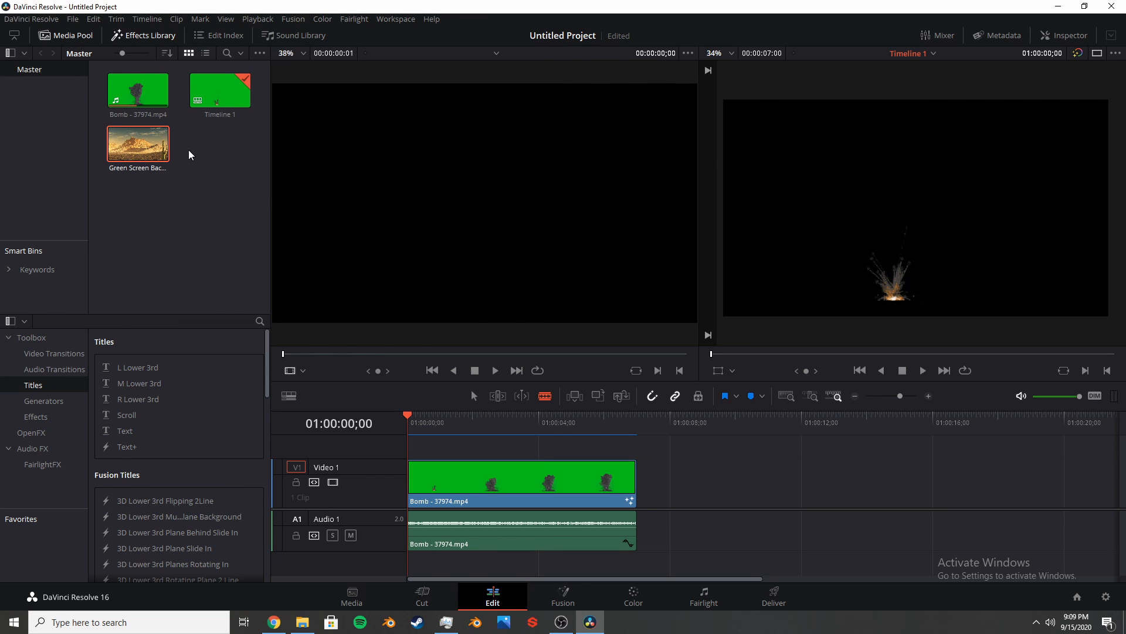
Move the bomb video clip from Video 1 up to Video 2, keeping it at the timeline's start.
left_click_drag(161, 146, 217, 152)
left_click(494, 479)
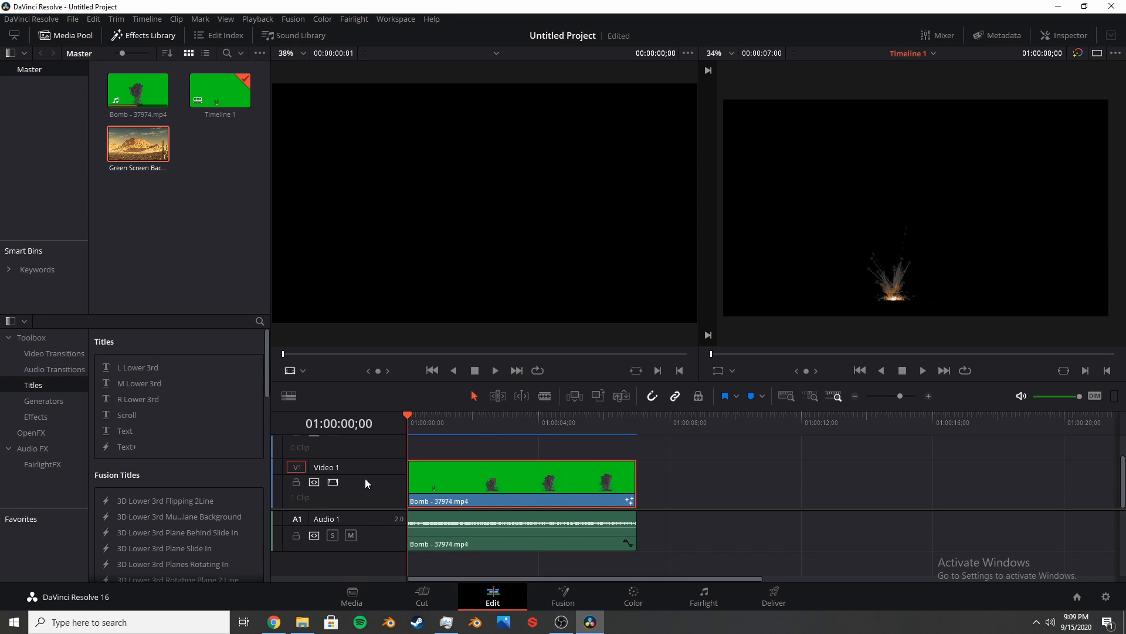
scroll(488, 476, "up", 1)
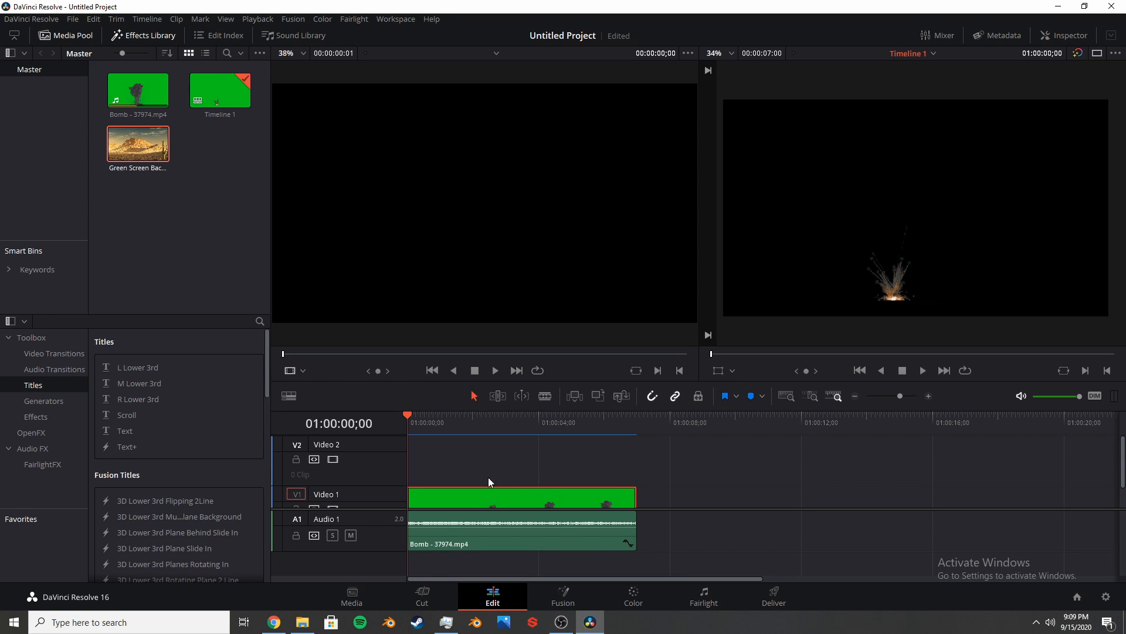
left_click_drag(454, 498, 462, 465)
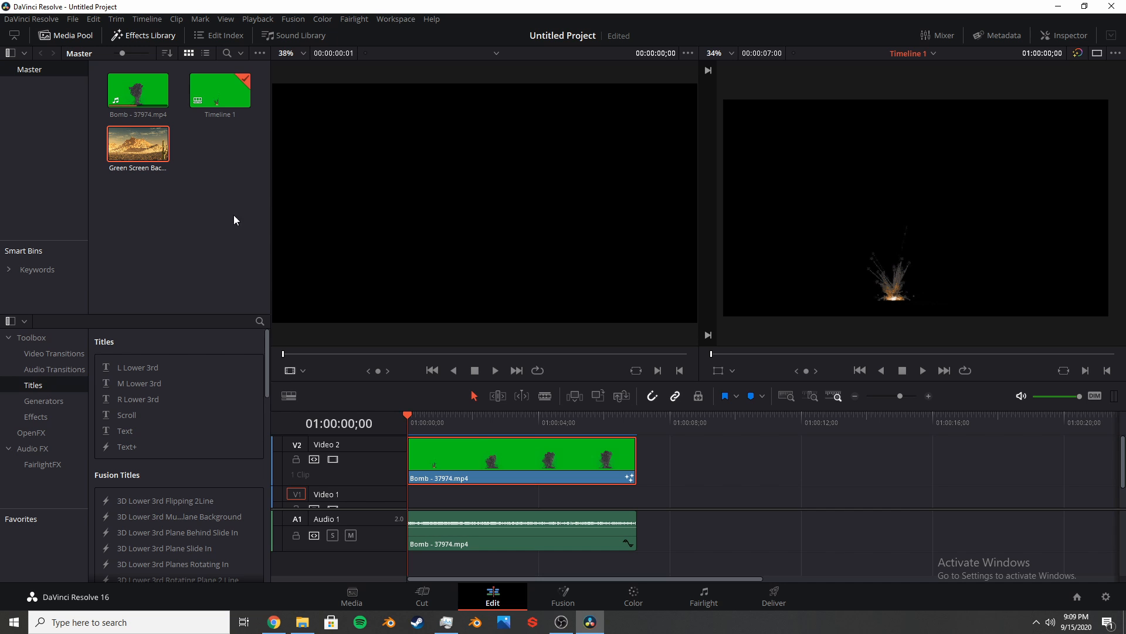
Place Green Screen Background.png at the start of Video 1 and trim its end to match the bomb clip.
scroll(487, 439, "down", 2)
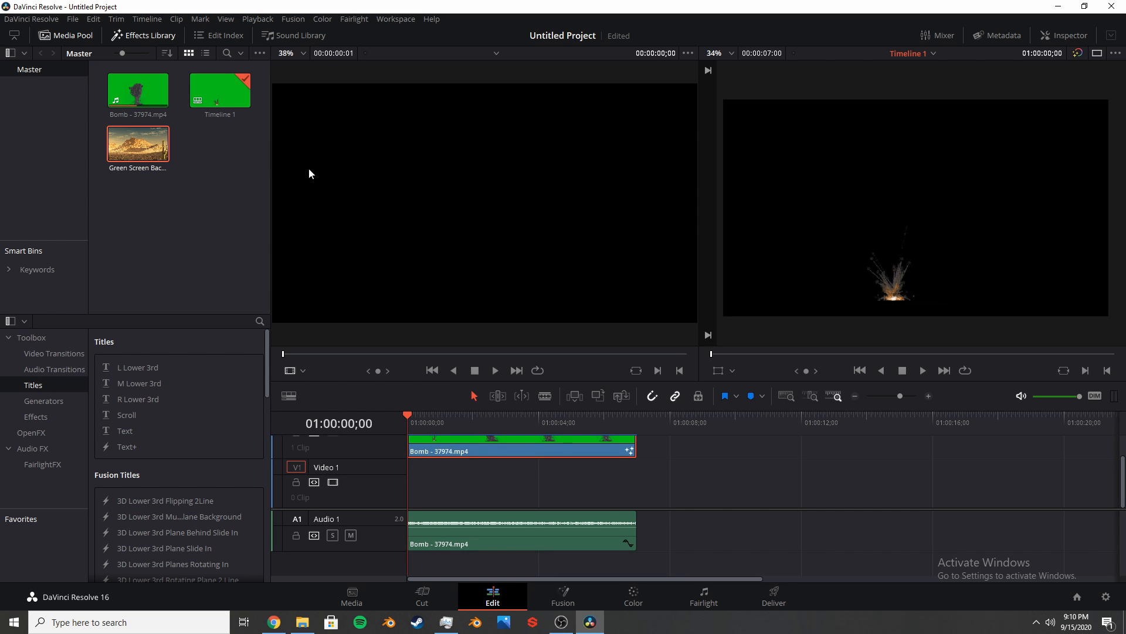
left_click_drag(138, 143, 413, 500)
left_click_drag(569, 482, 629, 483)
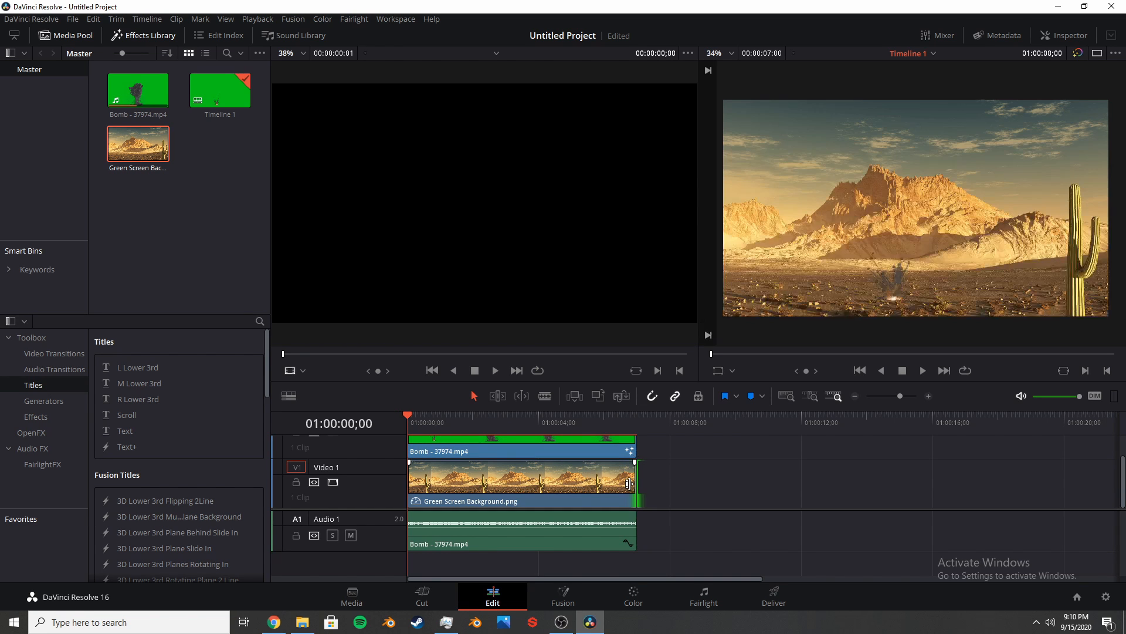
Play back the explosion over the desert background and examine the smoke closely in the timeline viewer.
key("space")
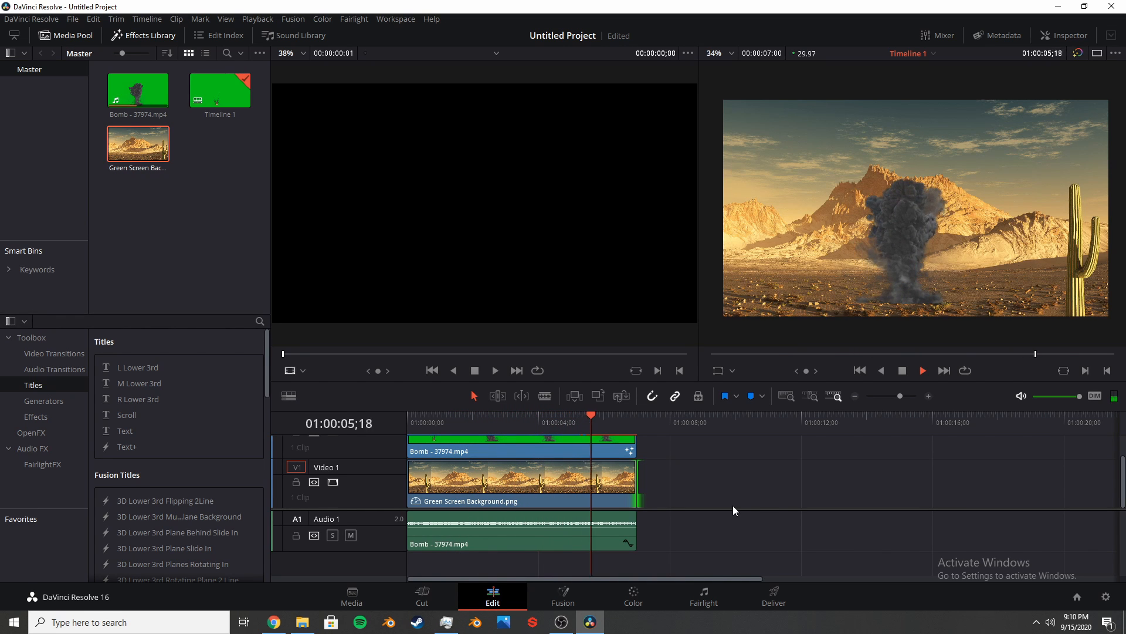
key("space")
scroll(918, 271, "up", 4)
scroll(942, 190, "down", 3)
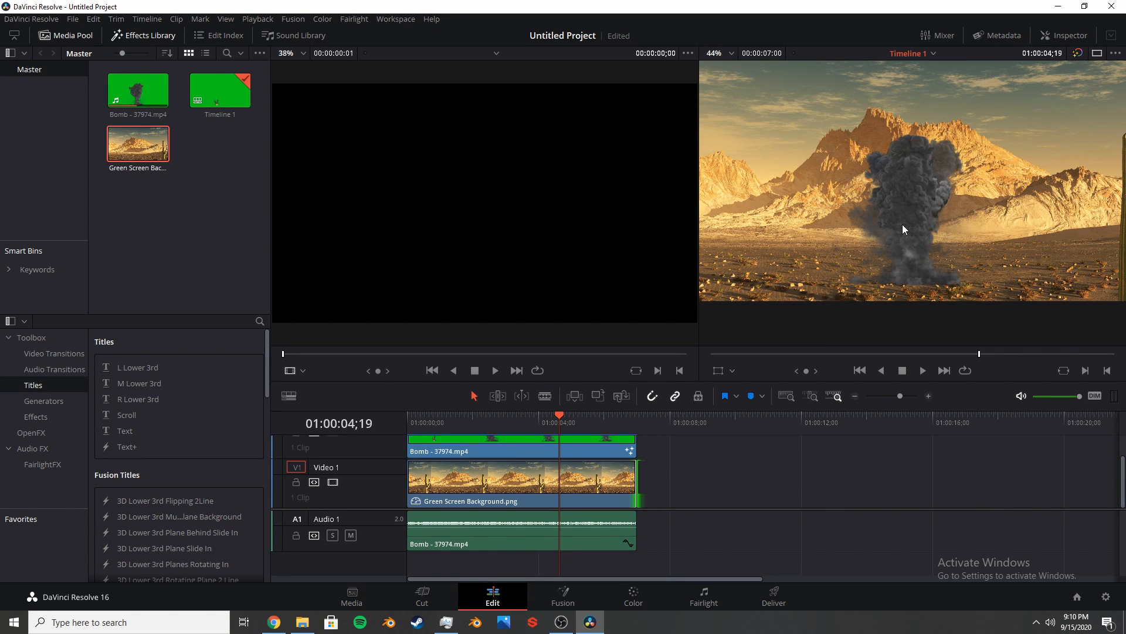
On the Color page, shift the bomb clip's Gain toward orange, about red 1.27, green 0.98, blue 0.67, and fine-tune it.
left_click(649, 607)
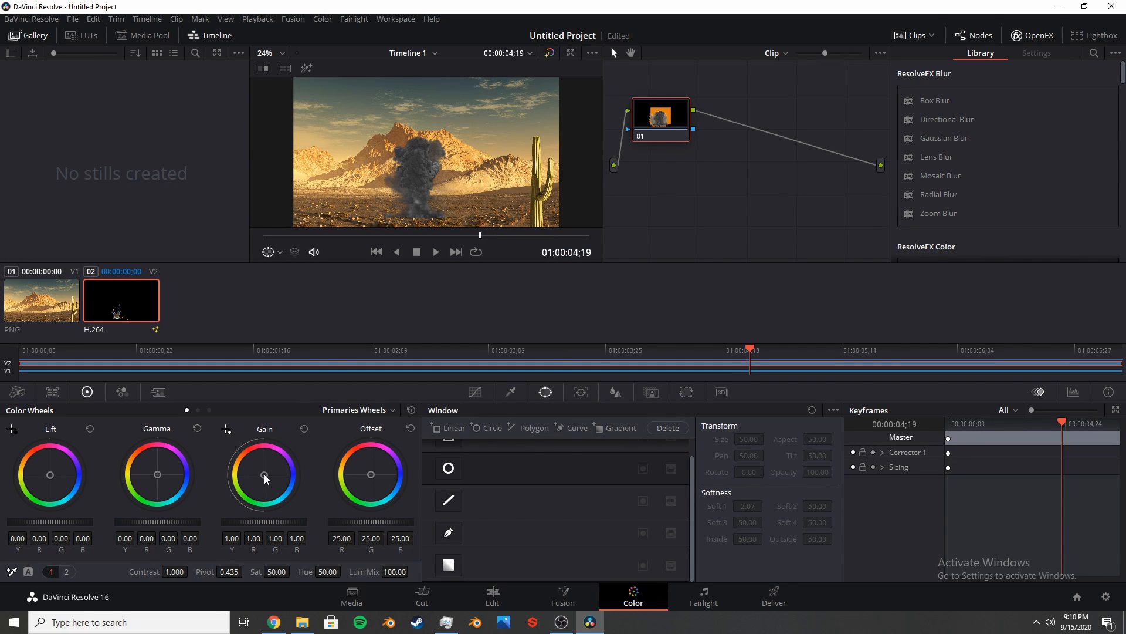
left_click_drag(264, 478, 258, 470)
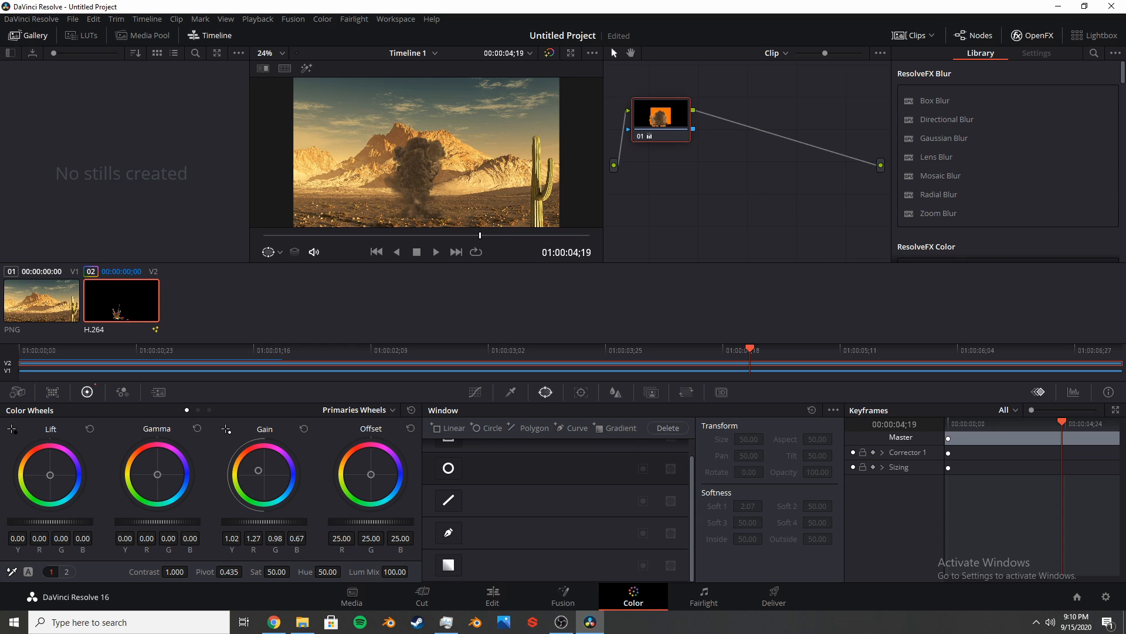
left_click_drag(263, 522, 267, 522)
left_click_drag(257, 470, 257, 469)
Return to the Edit page and play the color-corrected composite from the start.
left_click(495, 594)
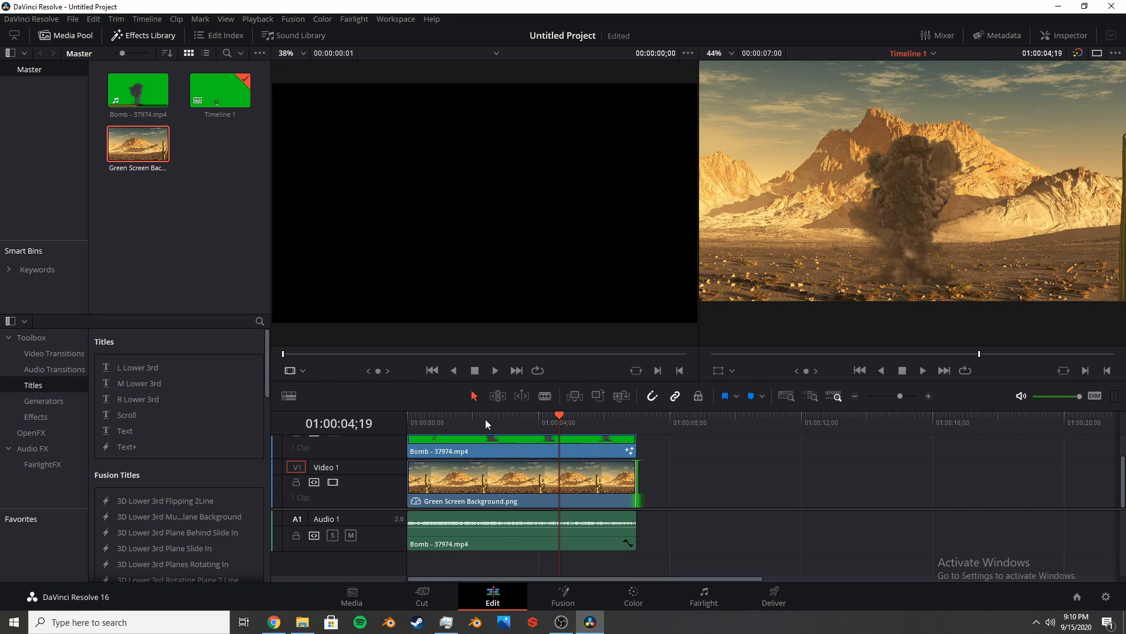
left_click_drag(484, 430, 382, 420)
key("space")
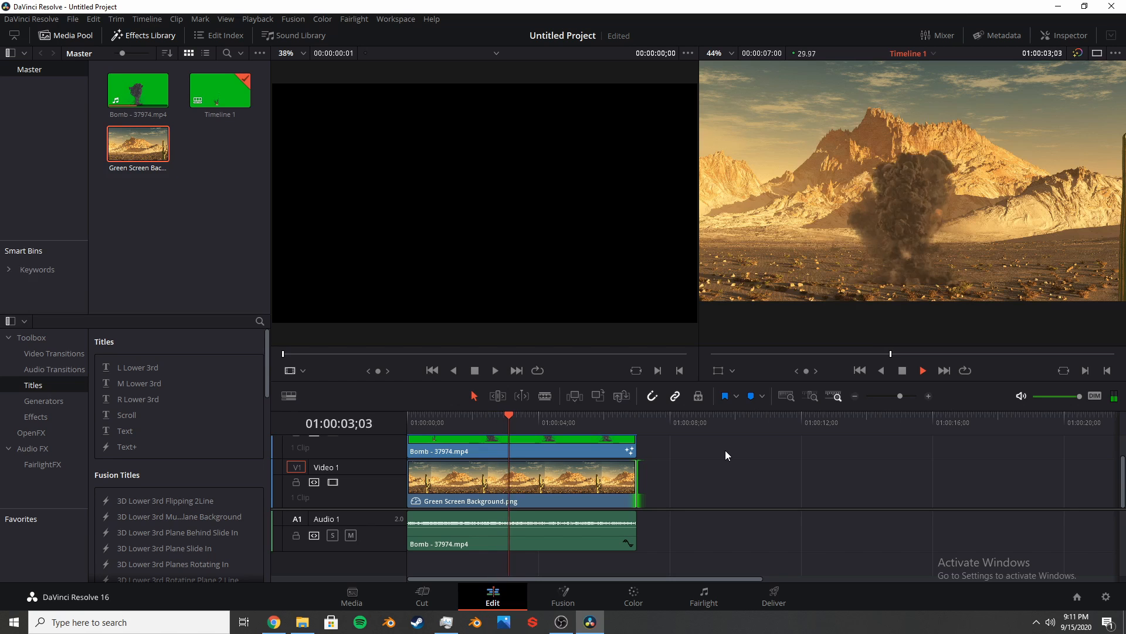
key("space")
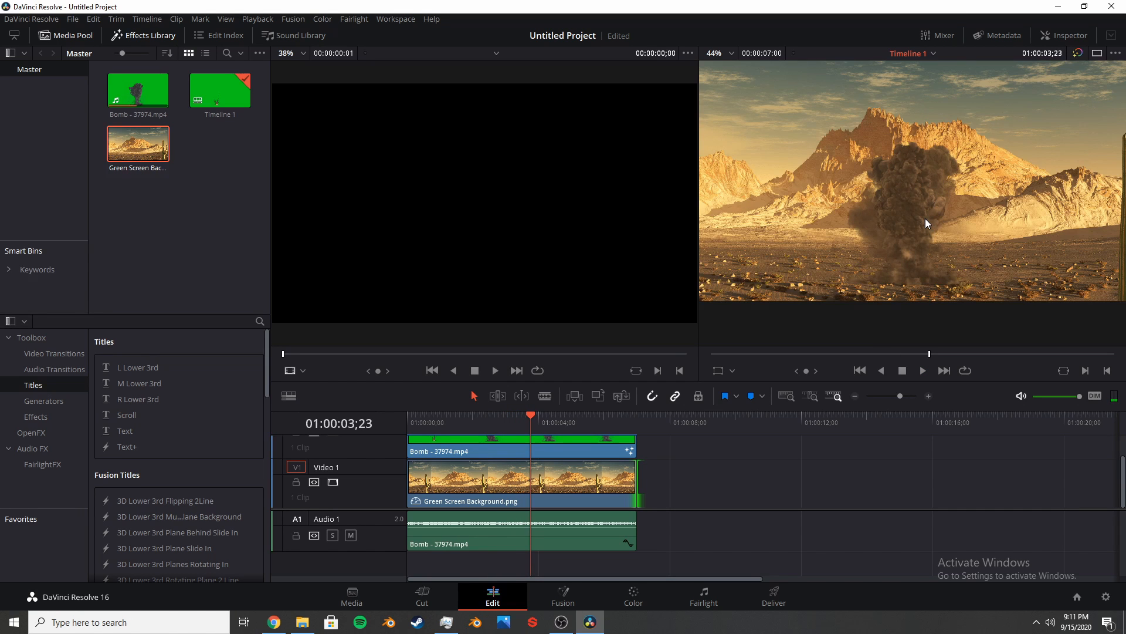